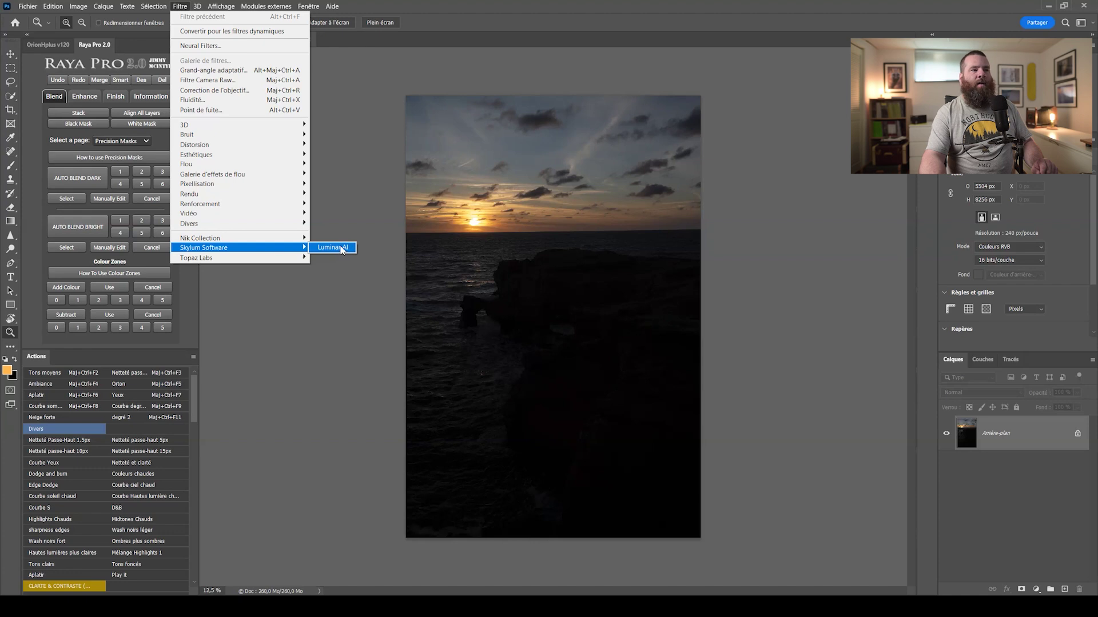
Open the photo in the Luminar AI filter and look through the Lumières de la ville template collection
click(340, 248)
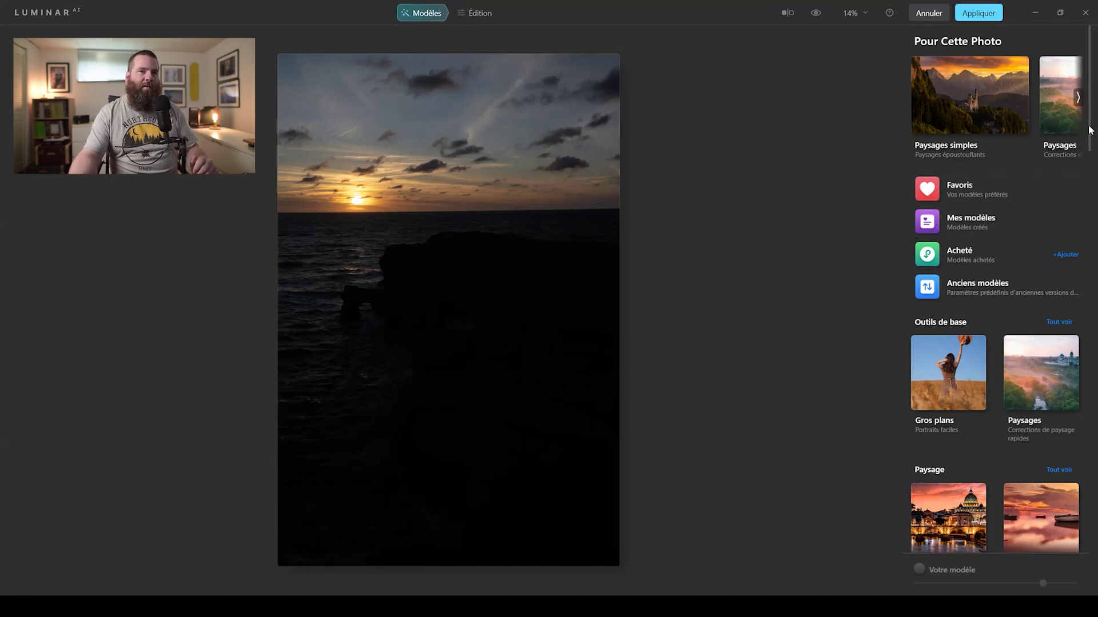
drag(1089, 130, 1089, 224)
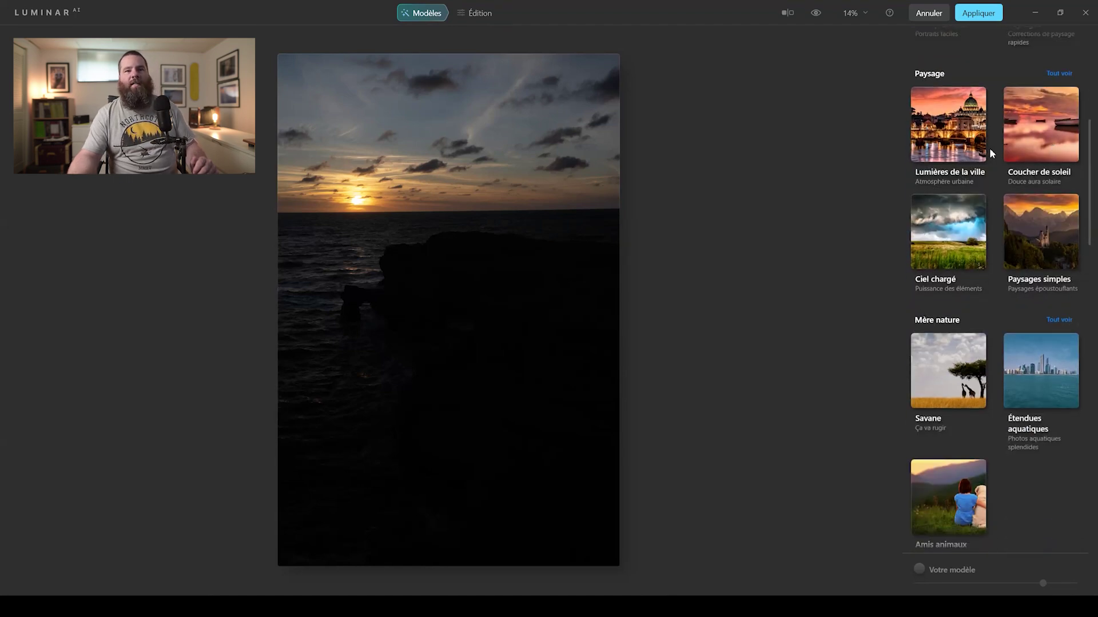
click(961, 149)
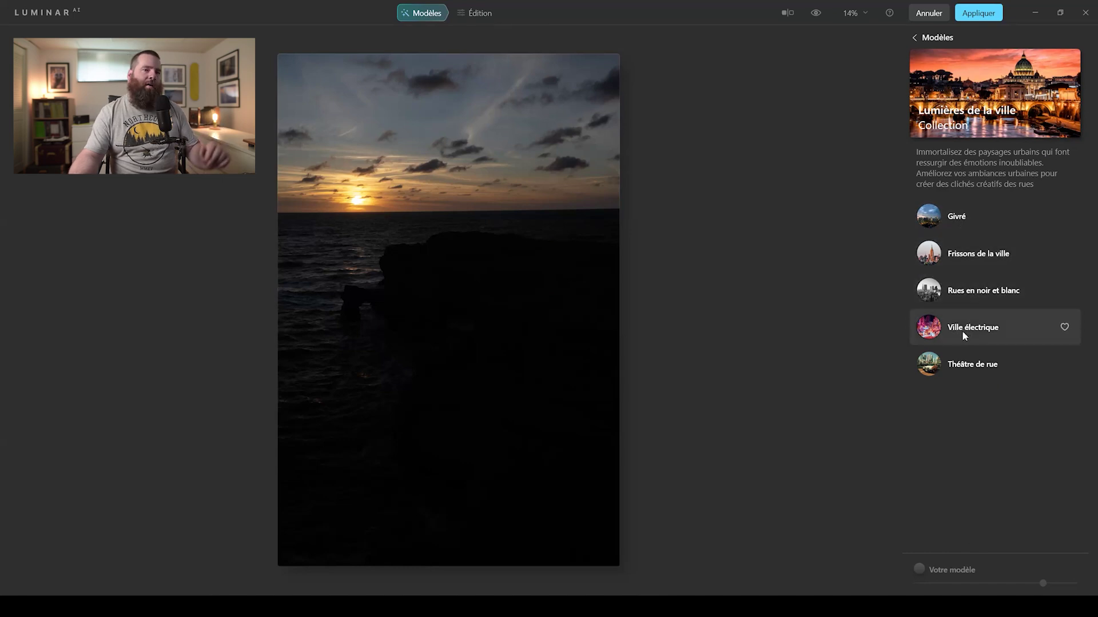
click(918, 42)
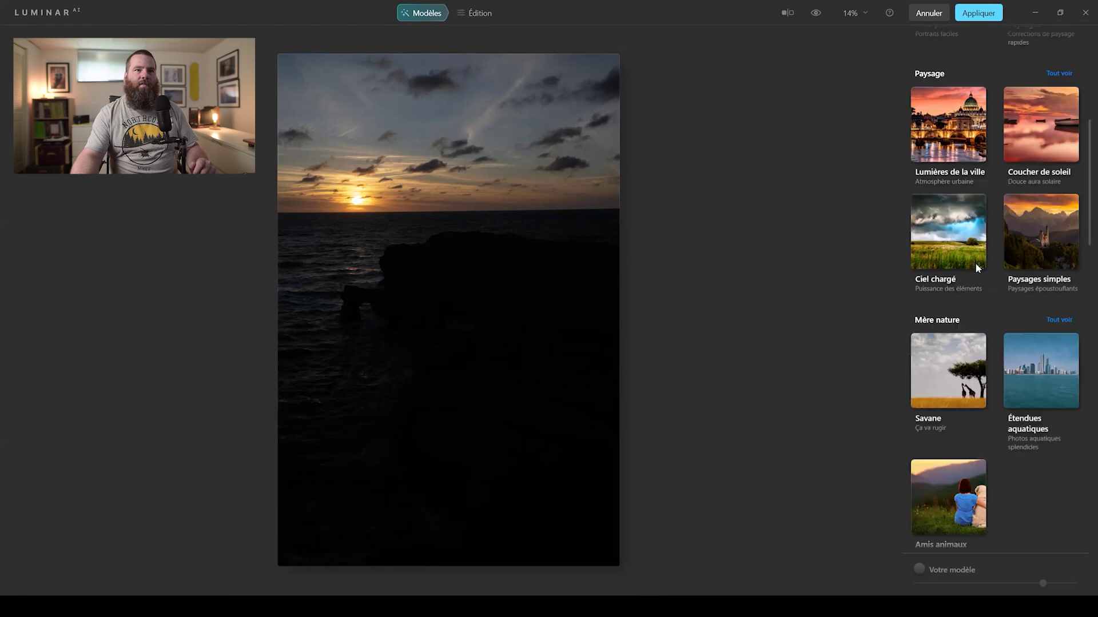
Try the Pellicule mythique, Hyperdrive and Toscane templates from the Coucher de soleil collection, and clear the applied template
click(1039, 150)
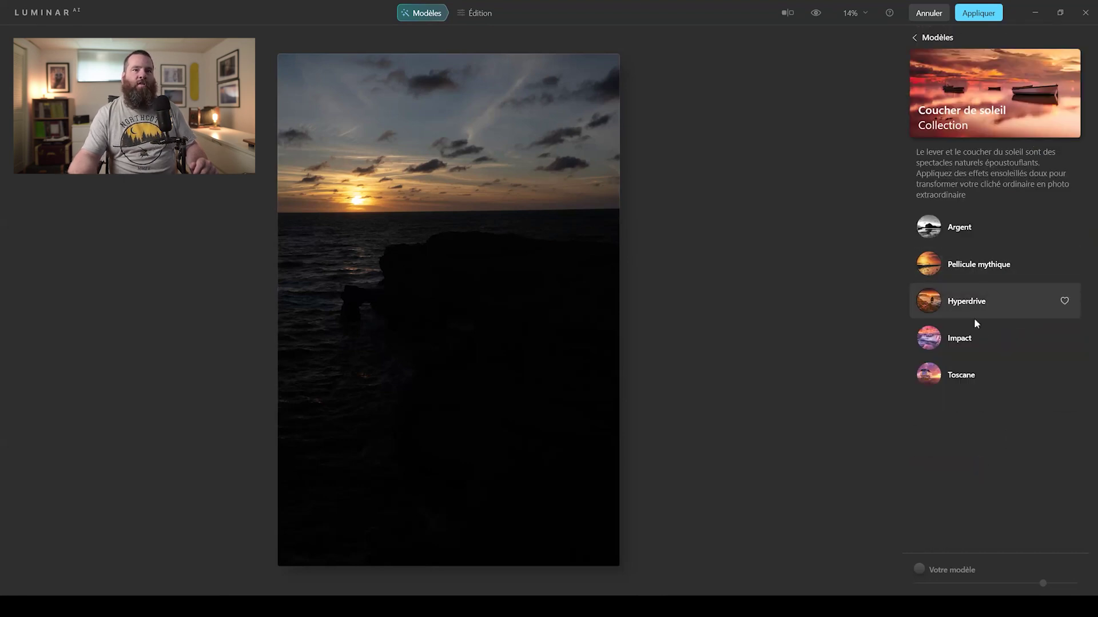
click(980, 266)
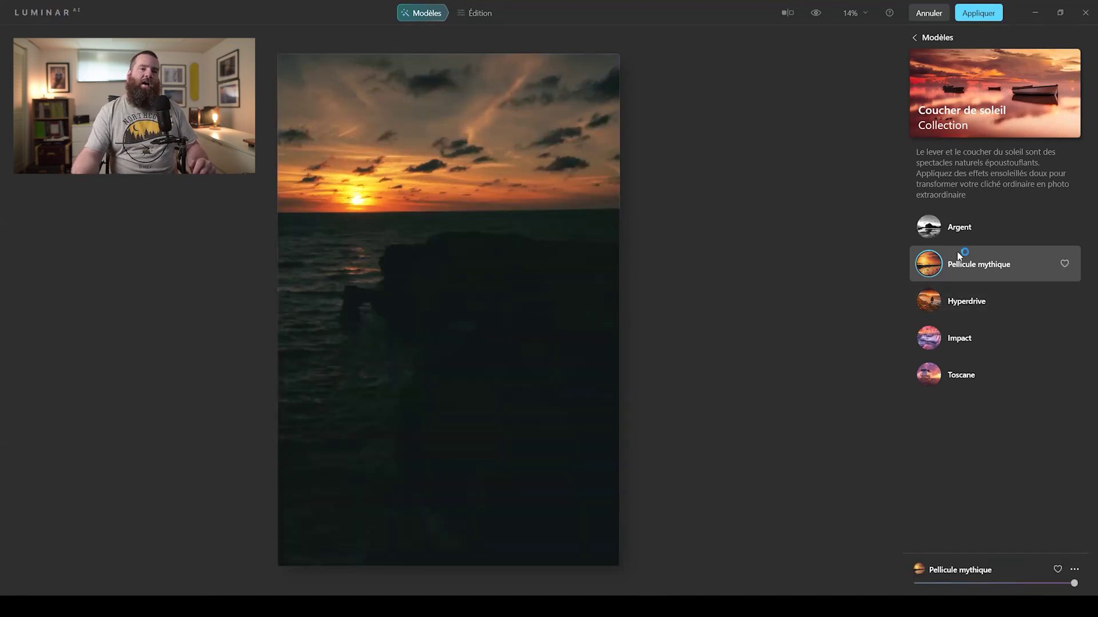
click(965, 303)
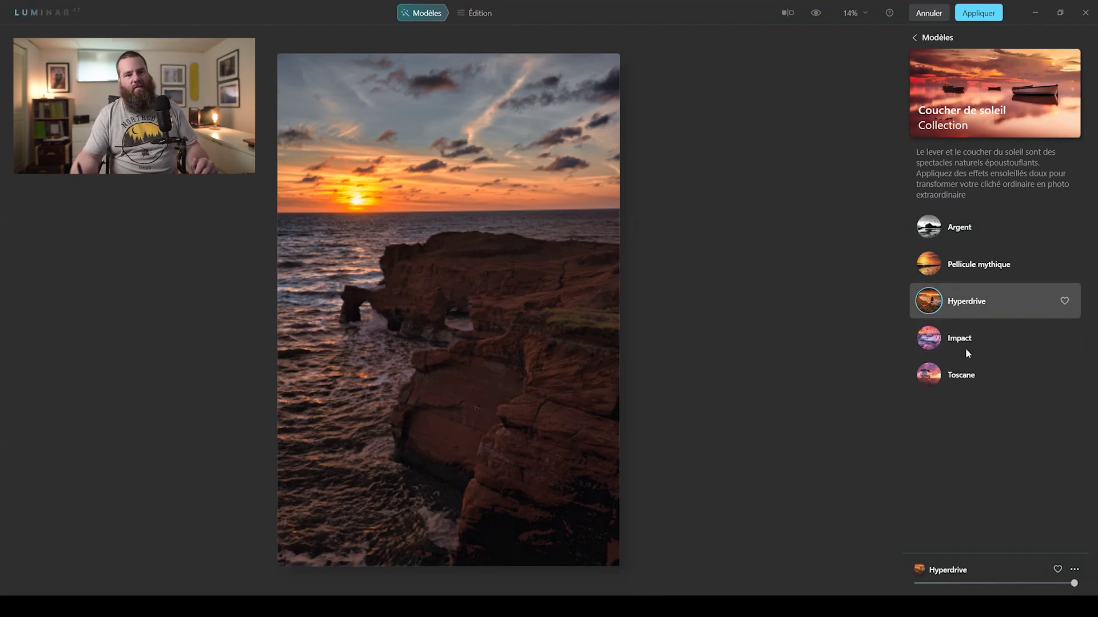
click(958, 378)
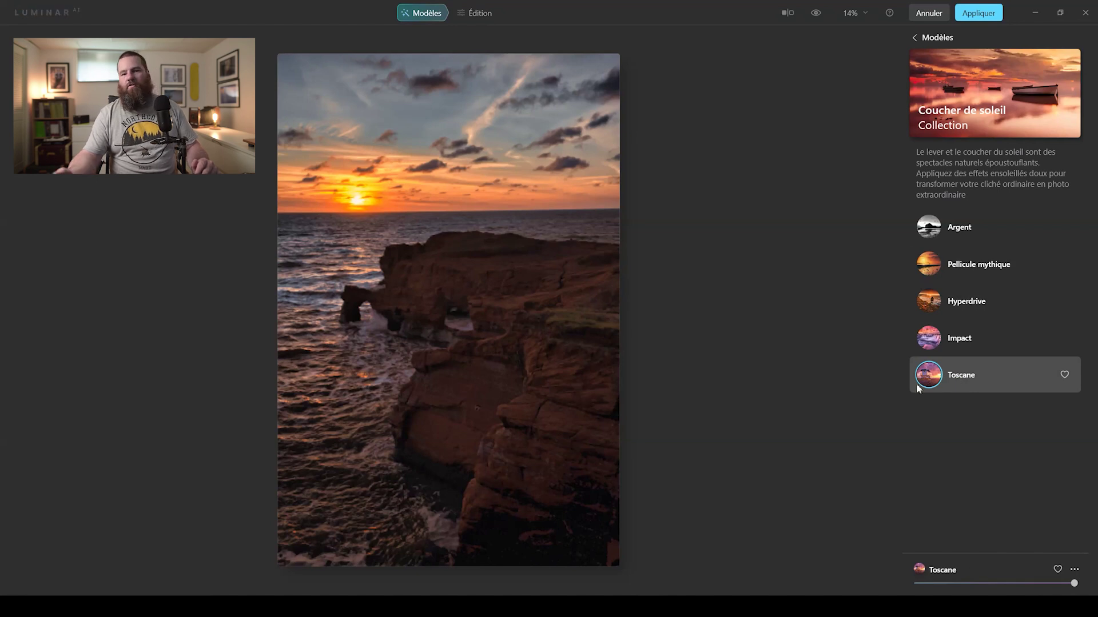
click(1074, 571)
click(1023, 553)
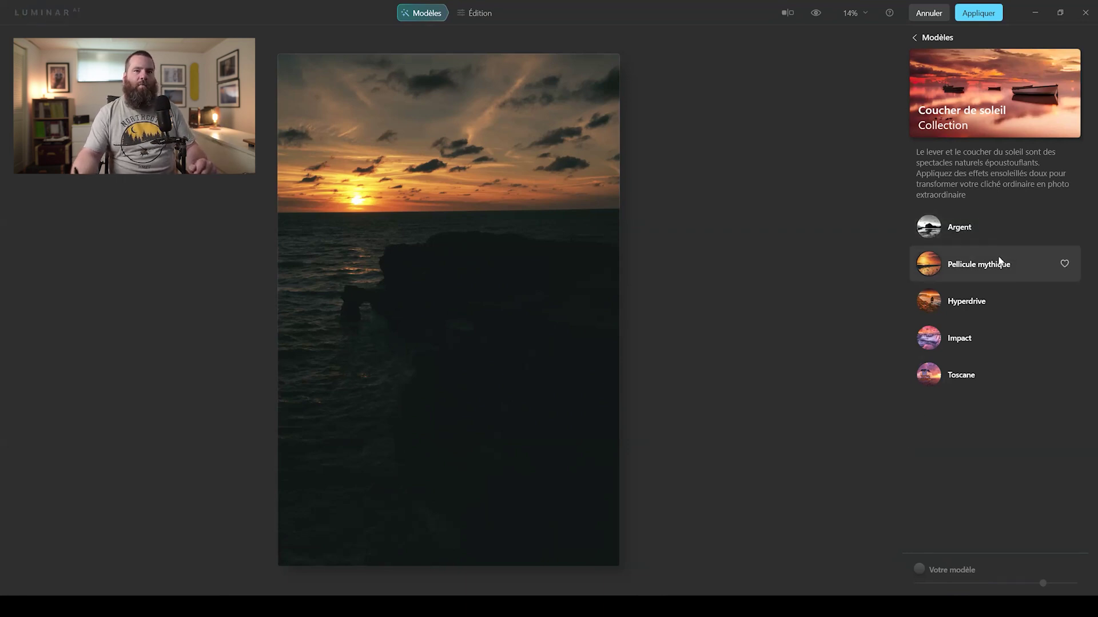
key(Escape)
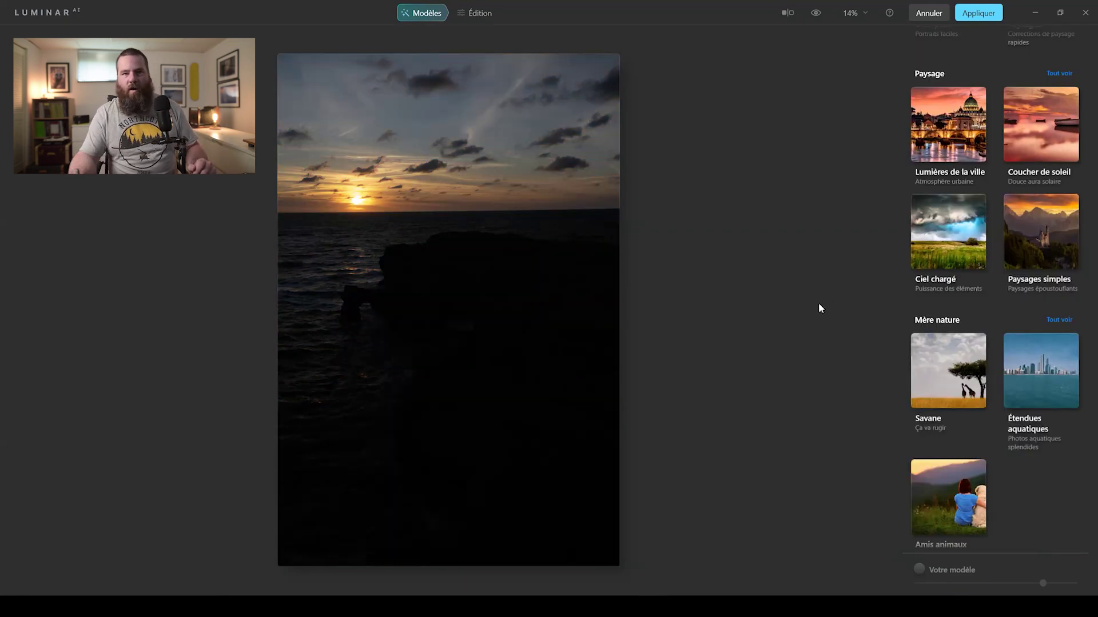
Switch from templates to manual editing and examine the Lumière adjustments
click(477, 13)
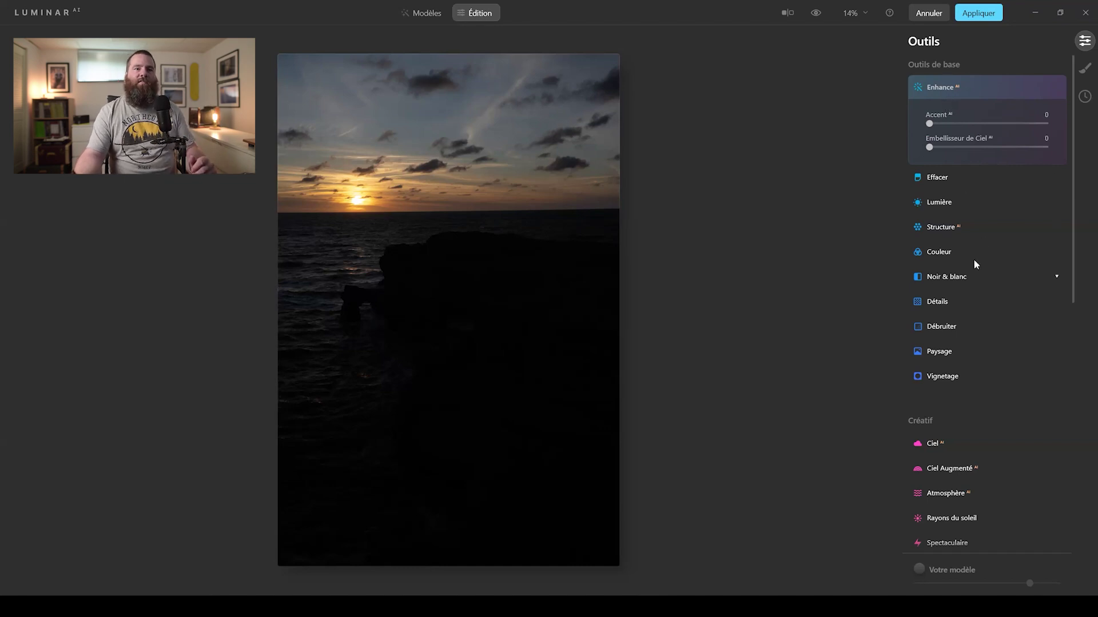
click(946, 203)
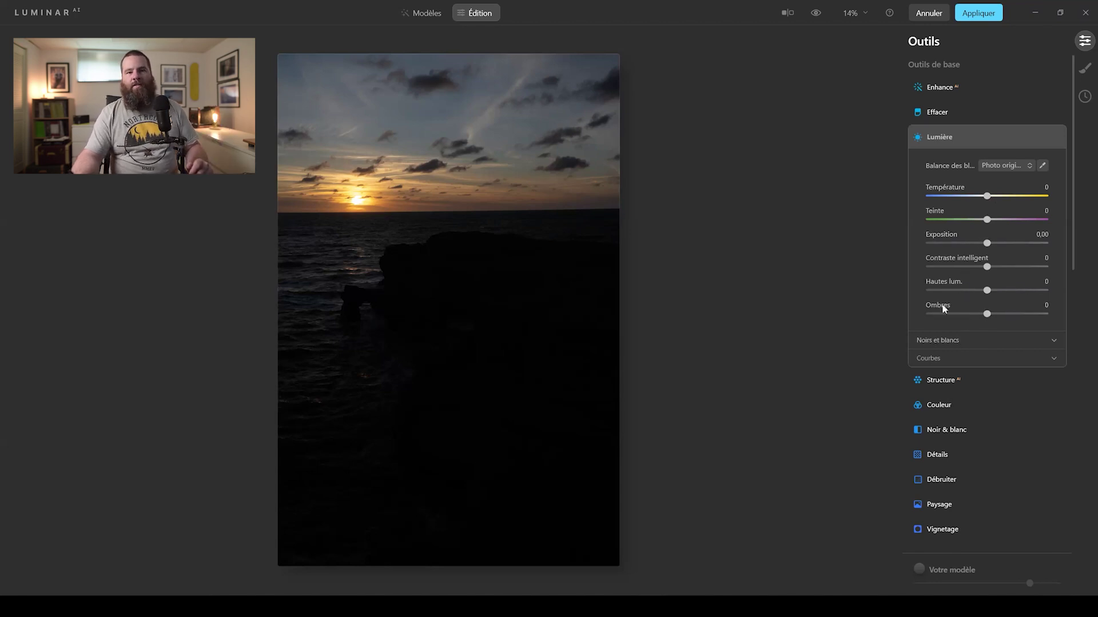
click(937, 140)
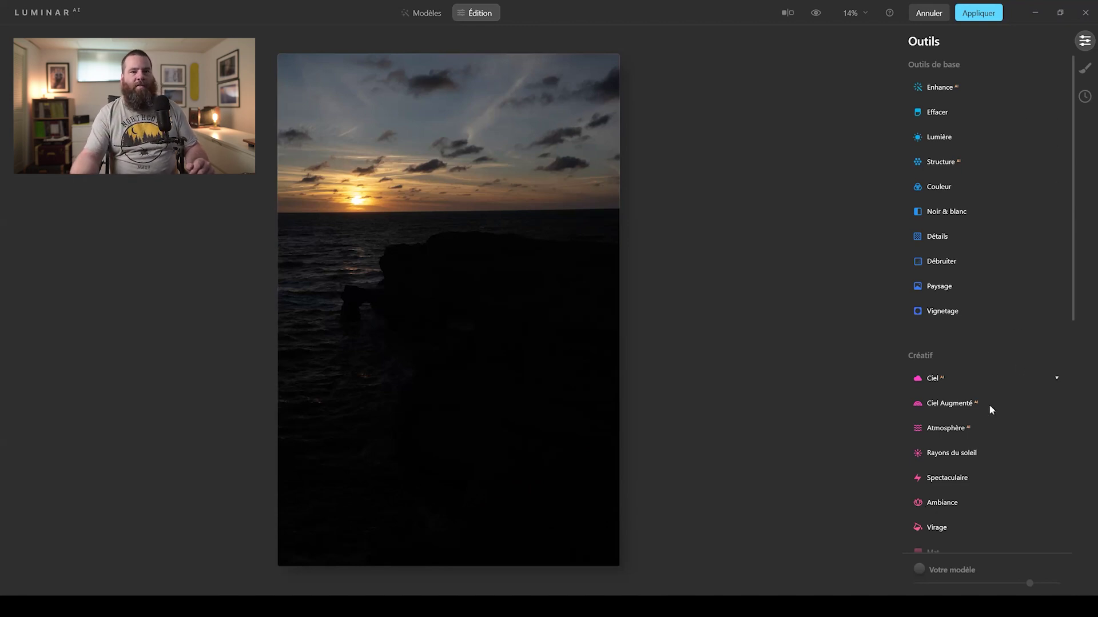
In Enhance AI, try out Embellisseur de Ciel, return it to 0, and set Accent to 43
click(953, 86)
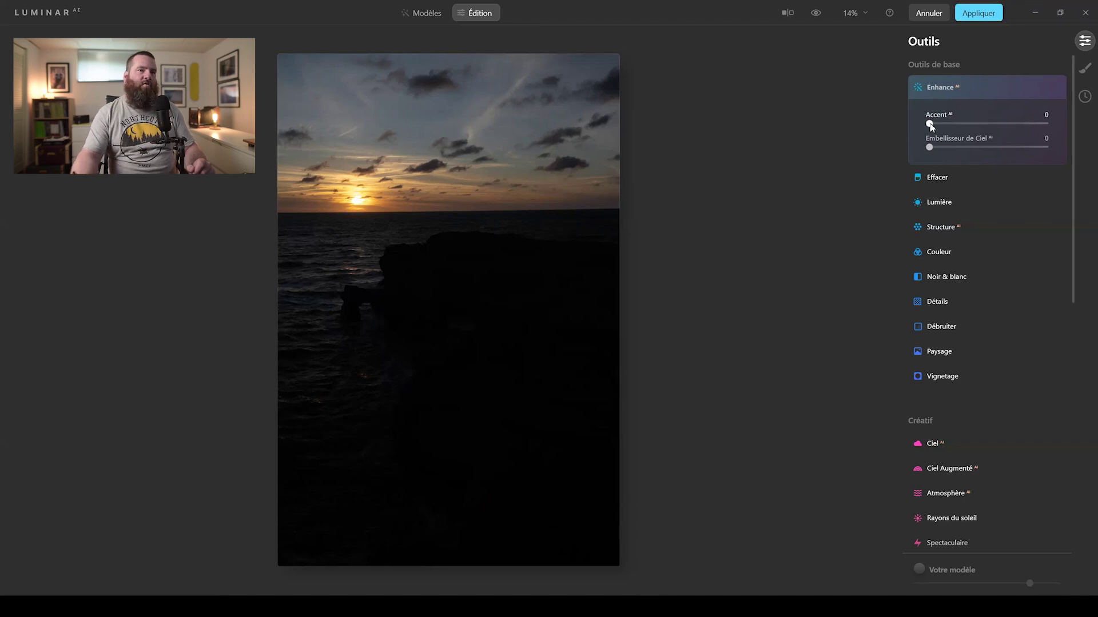
drag(931, 124, 955, 125)
drag(1005, 135, 972, 135)
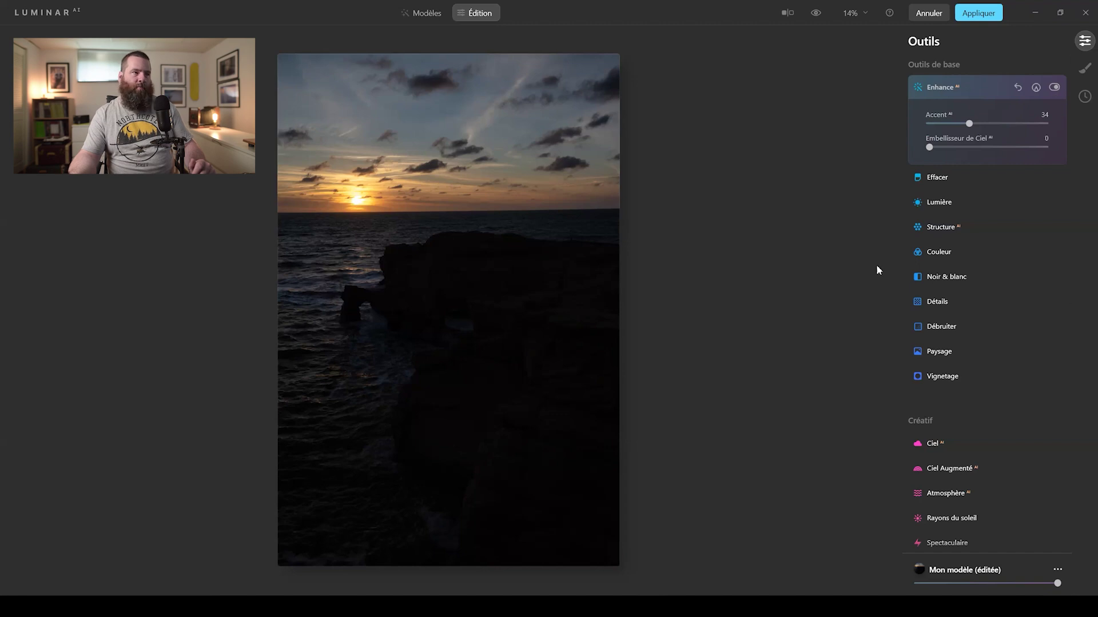
drag(969, 124, 1023, 147)
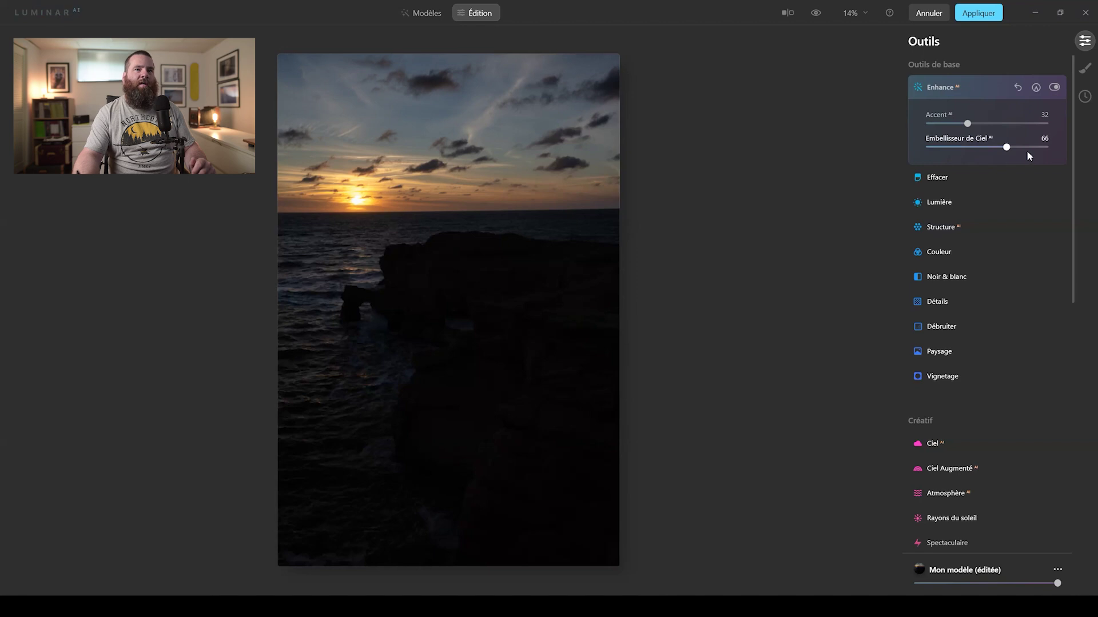
drag(1058, 148, 931, 150)
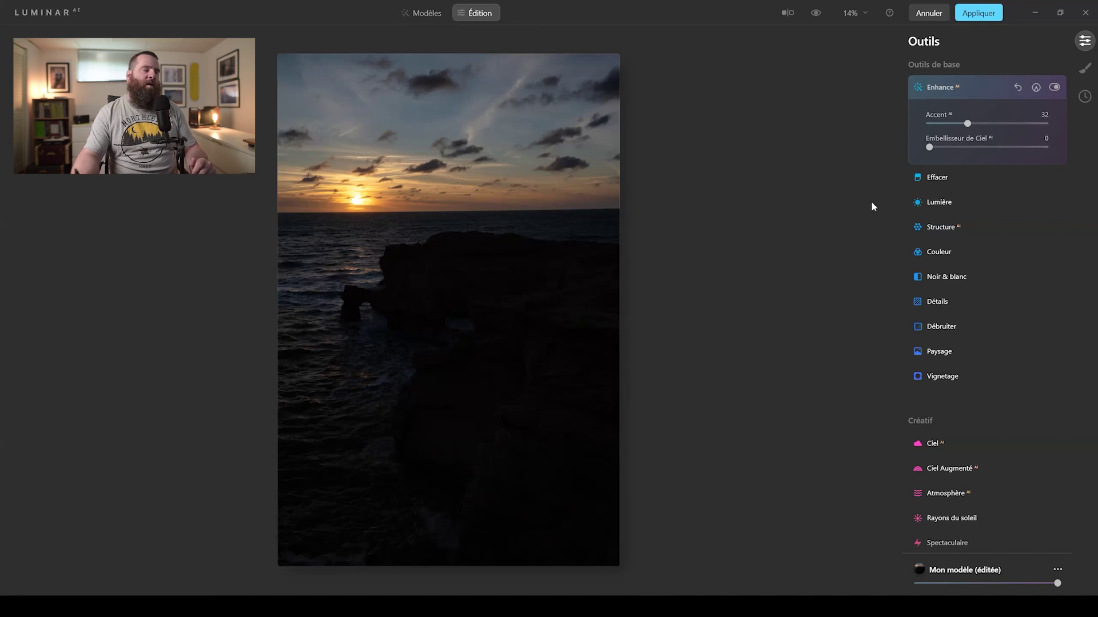
double_click(967, 124)
drag(929, 123, 980, 123)
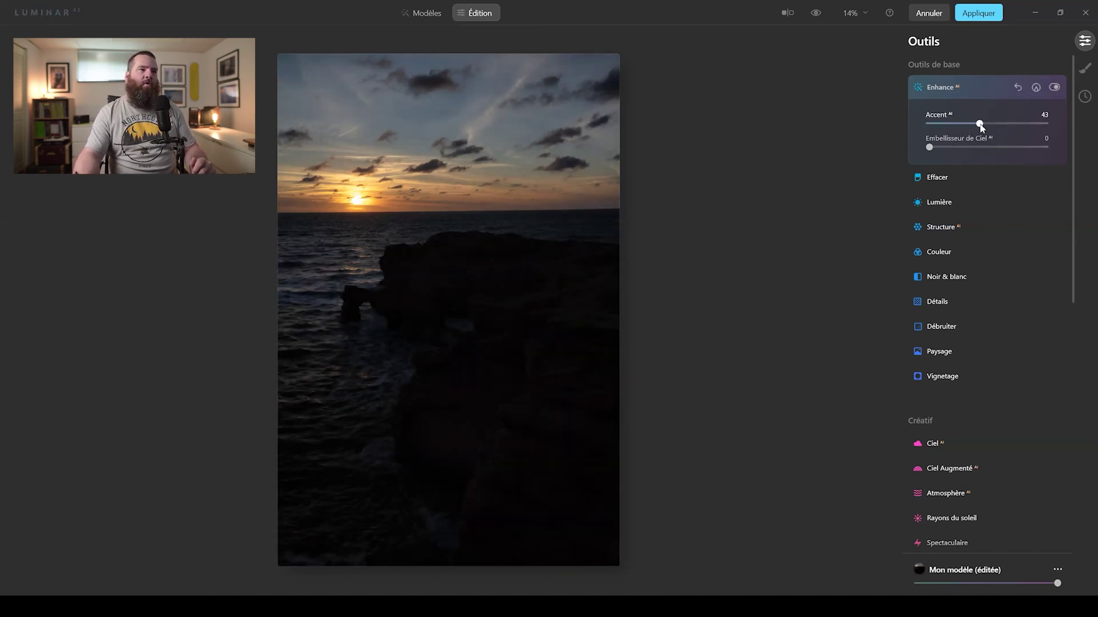
In the Lumière adjustments, set Ombres to 91, Noirs to 100, Exposition to 0,43 and Contraste intelligent to 22
click(942, 203)
drag(987, 315, 1029, 311)
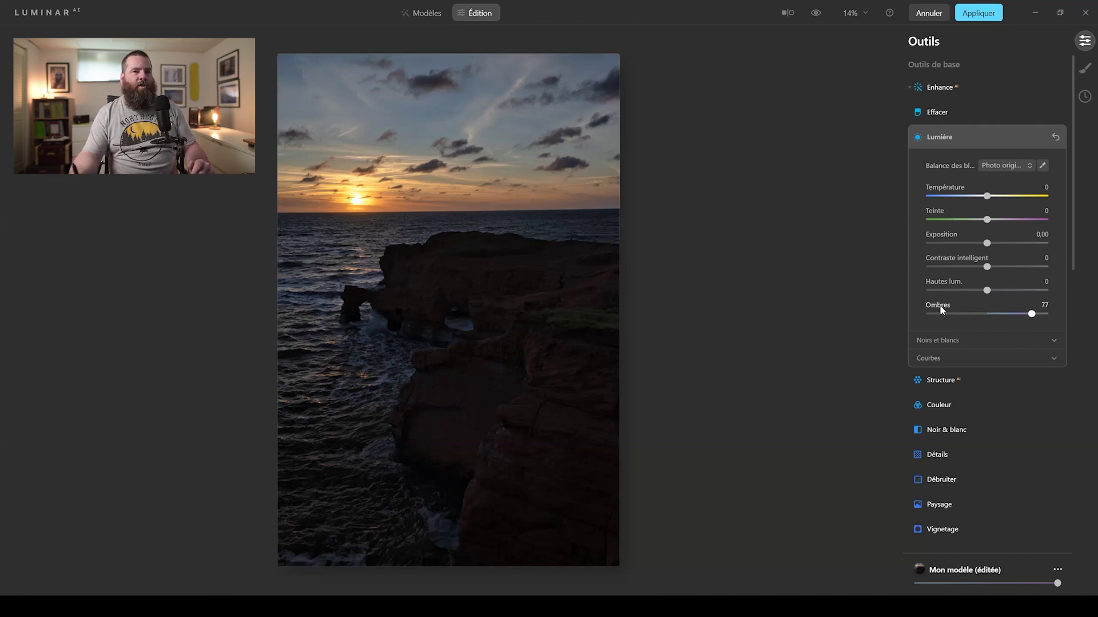
click(1051, 342)
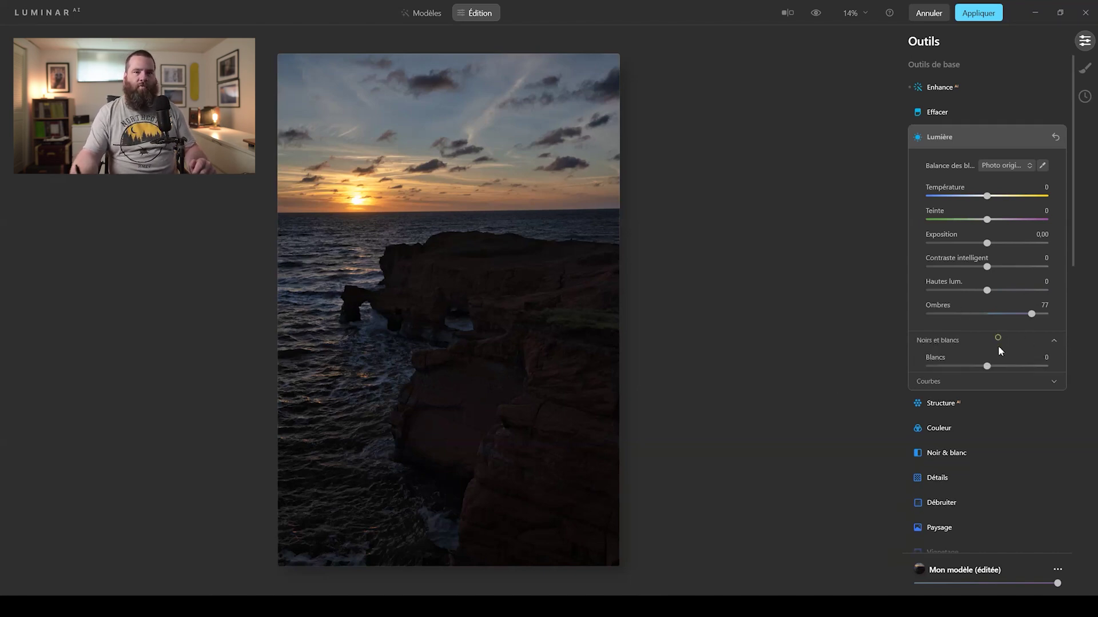
drag(987, 389, 1039, 390)
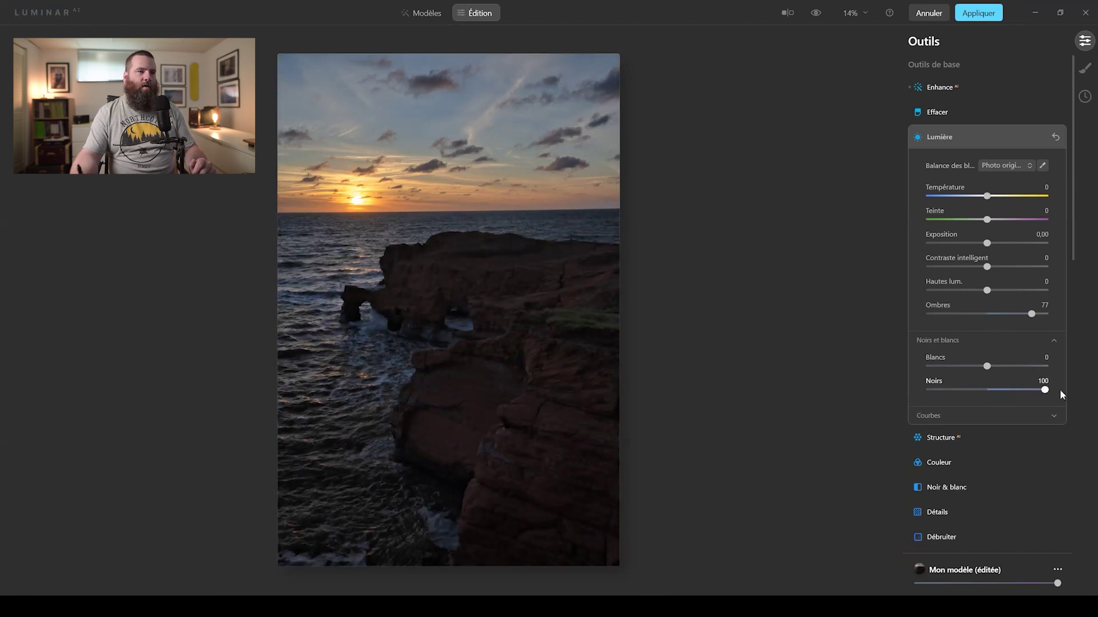
drag(1036, 313, 1044, 314)
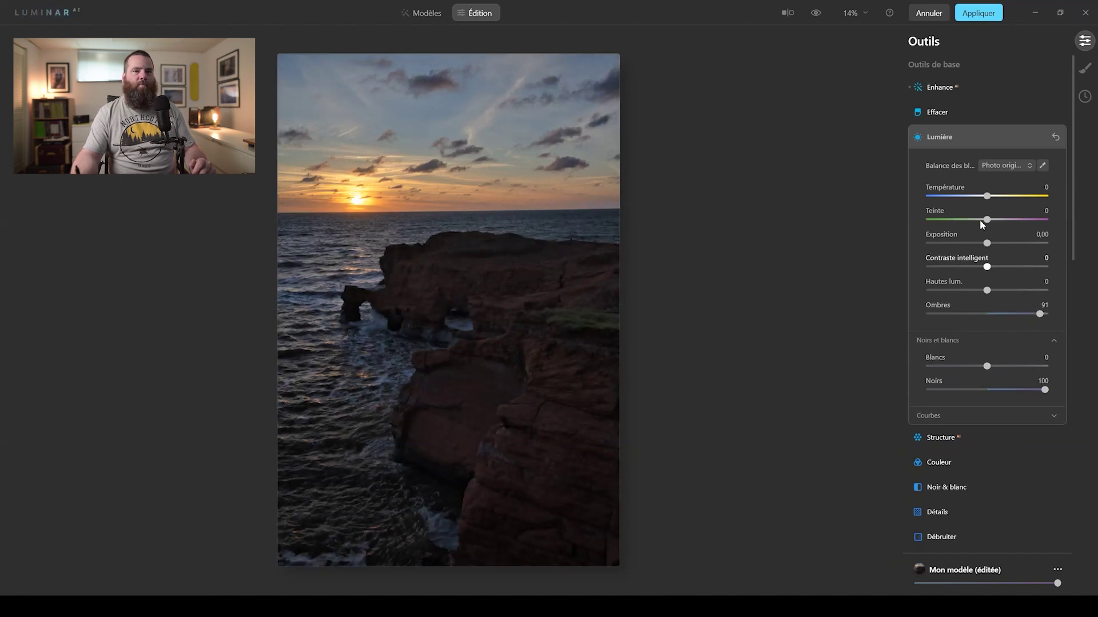
mouse_move(1007, 246)
mouse_down()
mouse_move(992, 244)
mouse_move(1007, 267)
mouse_up()
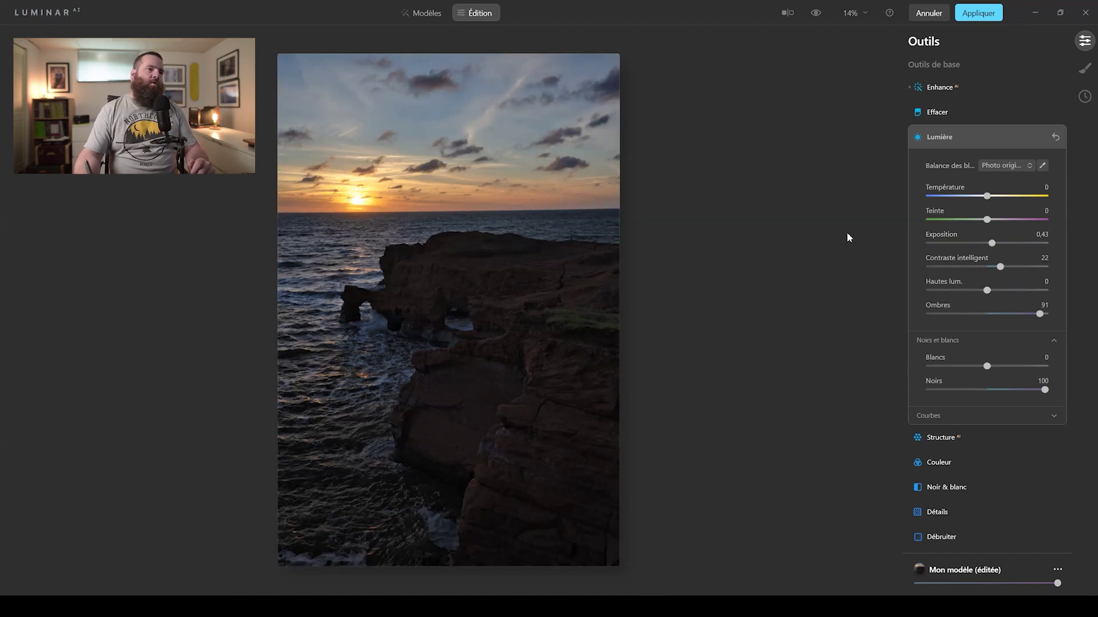
click(960, 142)
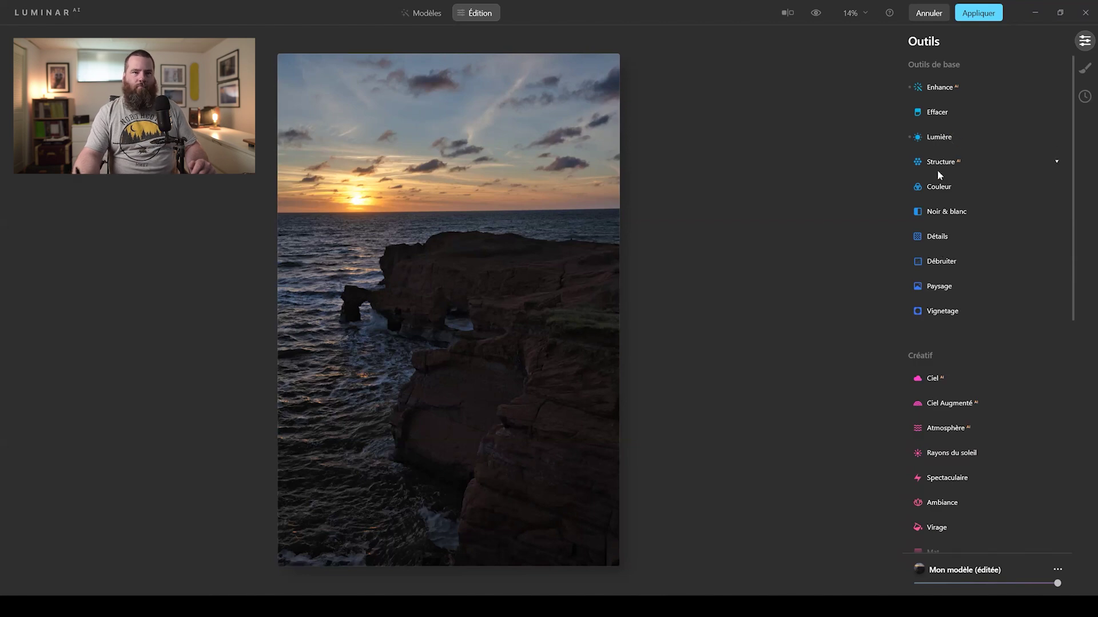
Try Structure AI with Quantité at 100, and bring Quantité back down to 1
click(944, 165)
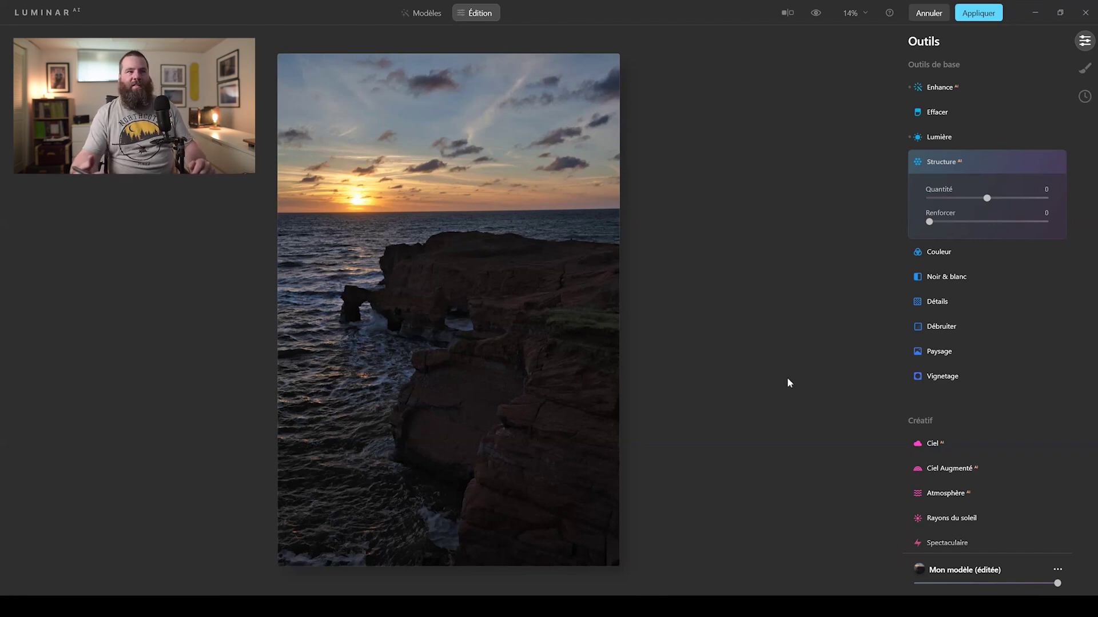
drag(987, 198, 1055, 194)
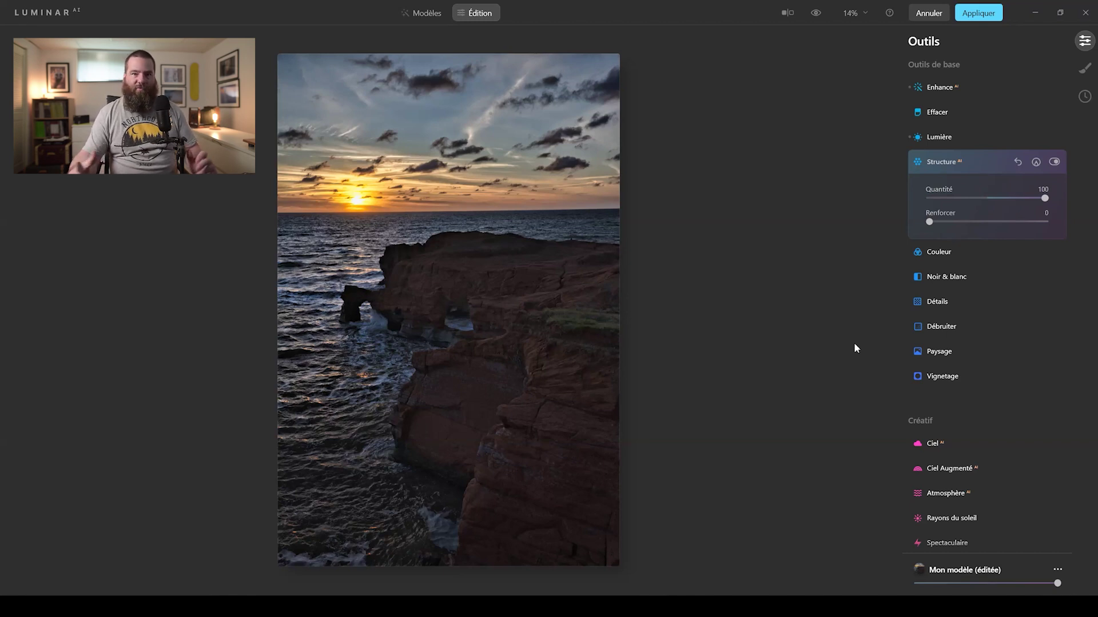
click(992, 199)
drag(993, 203, 1057, 199)
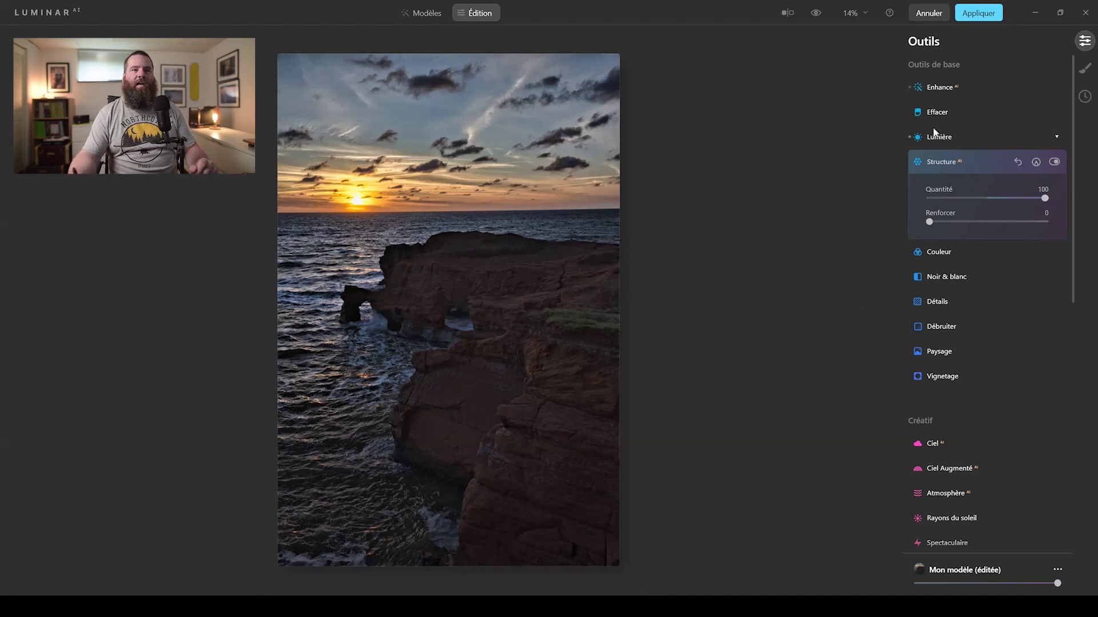
click(987, 197)
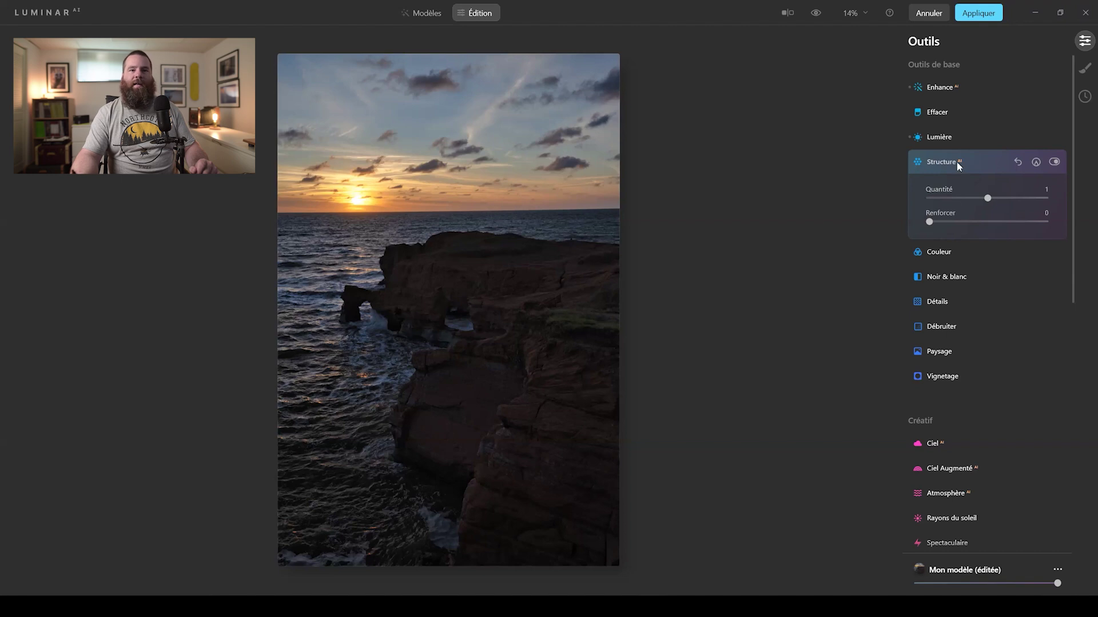
click(955, 162)
Examine the settings offered by the Couleur, Noir & blanc and Détails tools
click(951, 197)
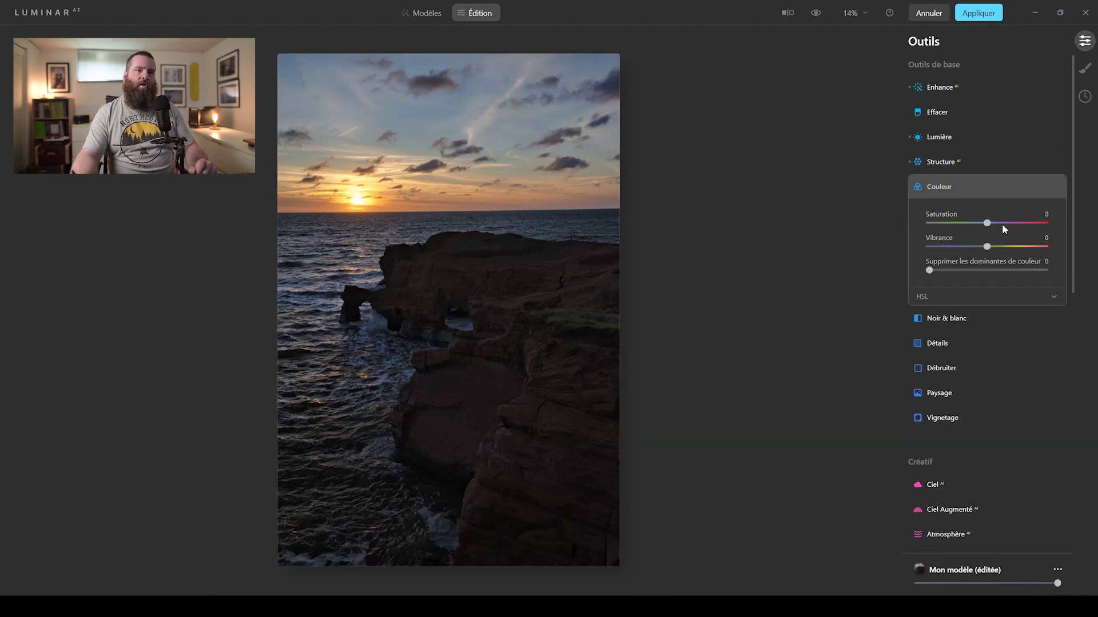
click(950, 192)
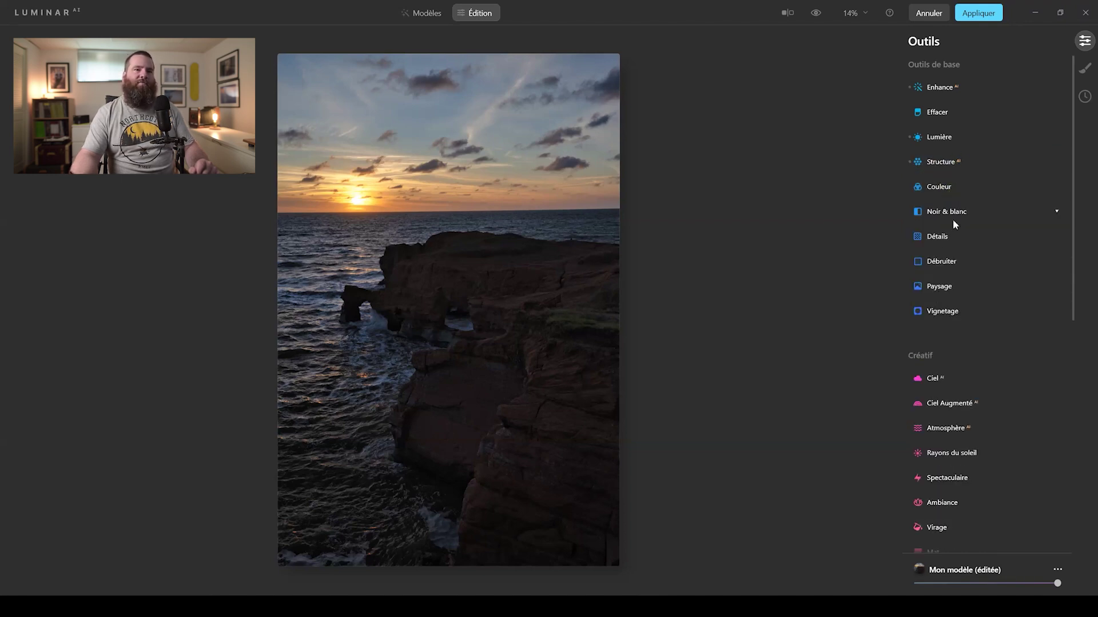
click(957, 211)
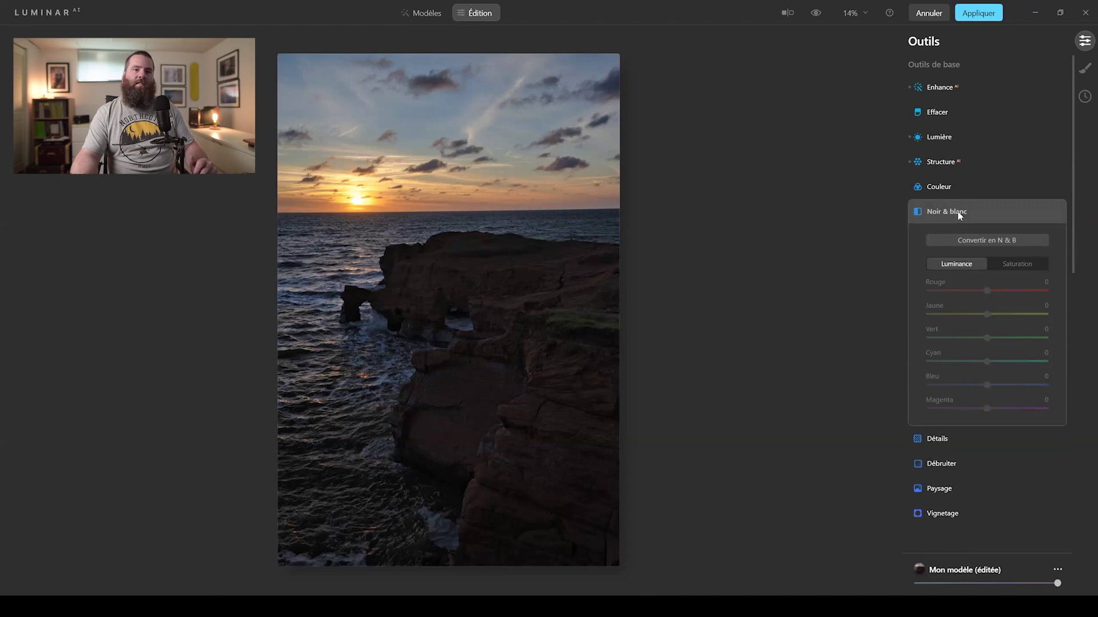
click(929, 214)
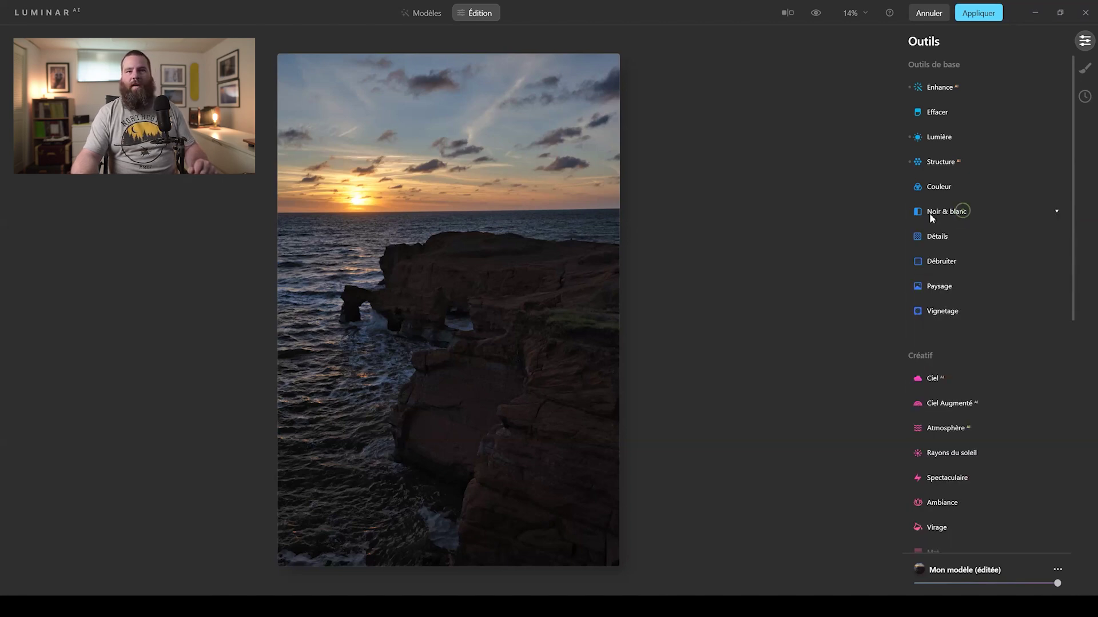
click(954, 236)
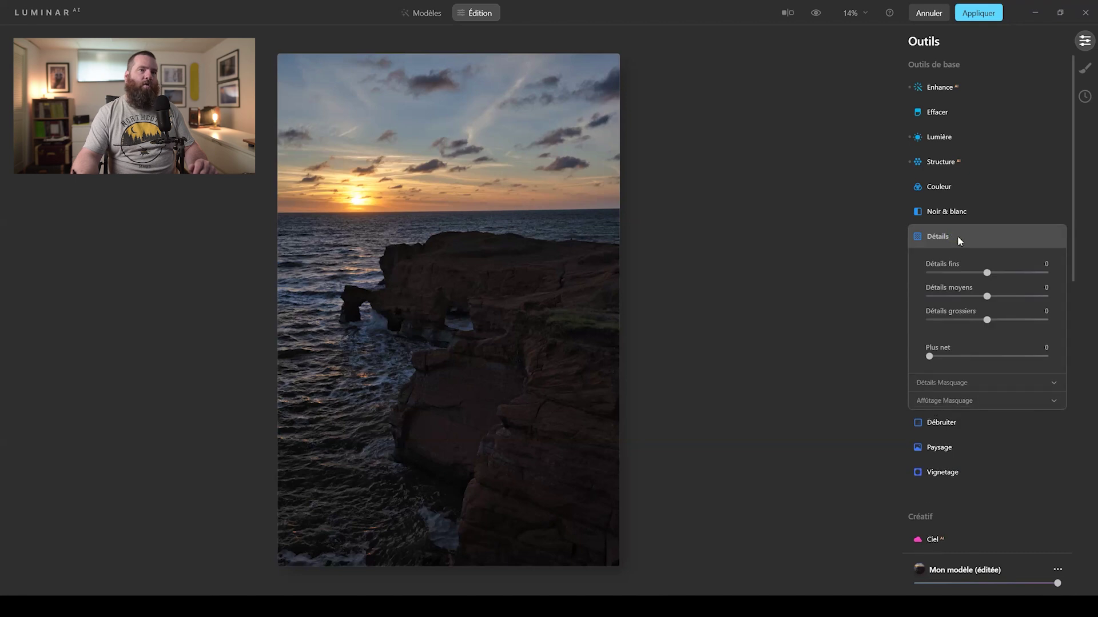
click(957, 235)
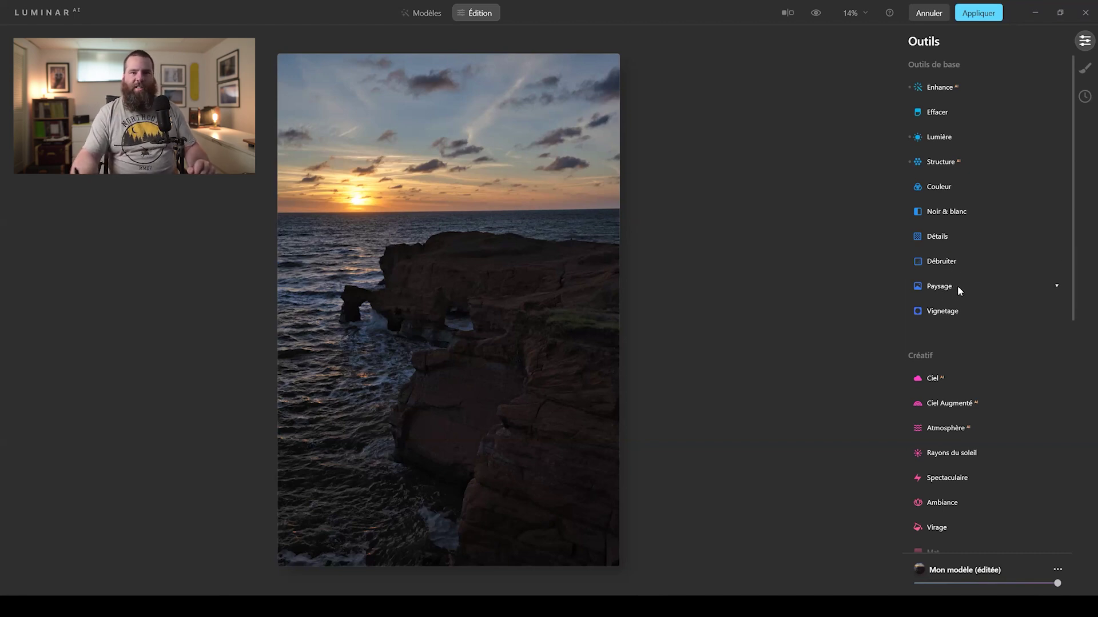
In the Paysage tool, set Heure dorée to 50 to warm the sunset photo
click(957, 286)
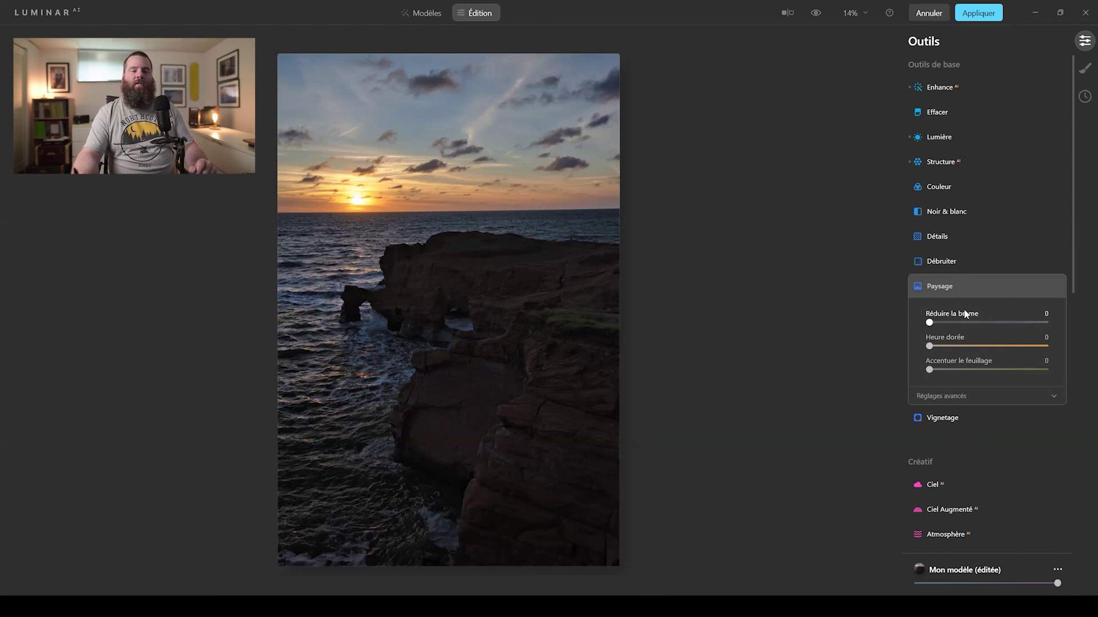
drag(954, 322, 1013, 346)
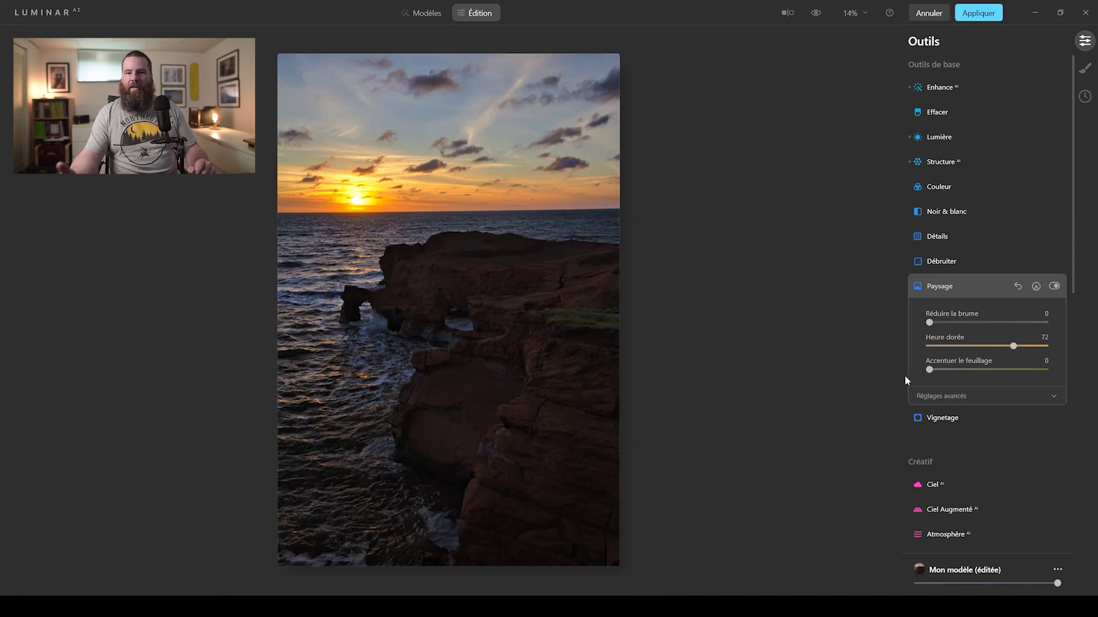
click(978, 346)
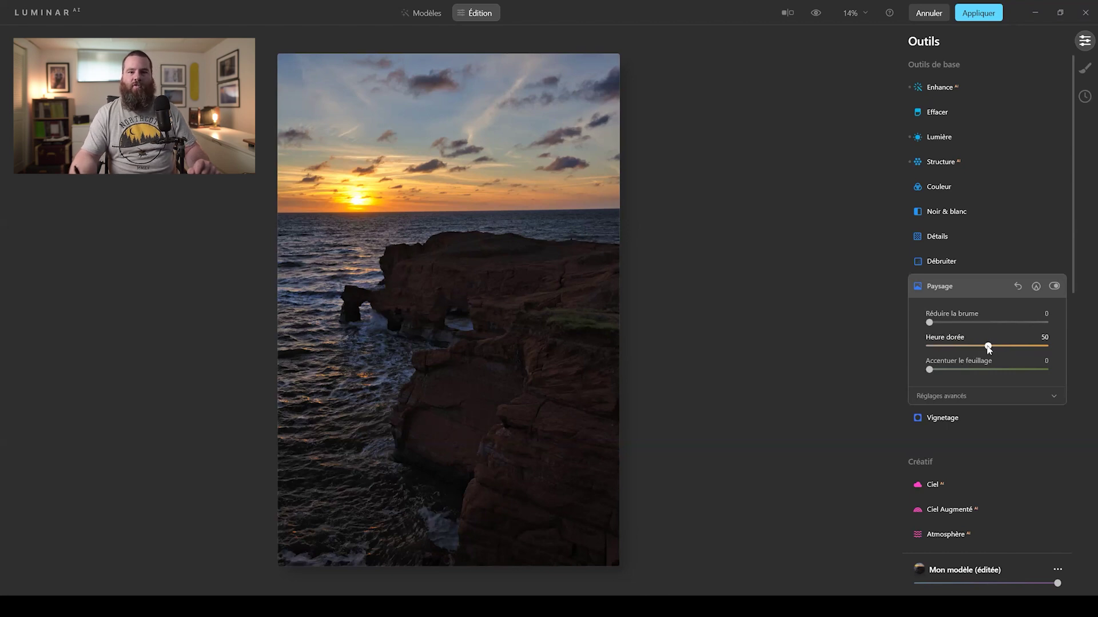
click(954, 290)
Examine the Vignetage settings and look through the Créatif tools
click(998, 316)
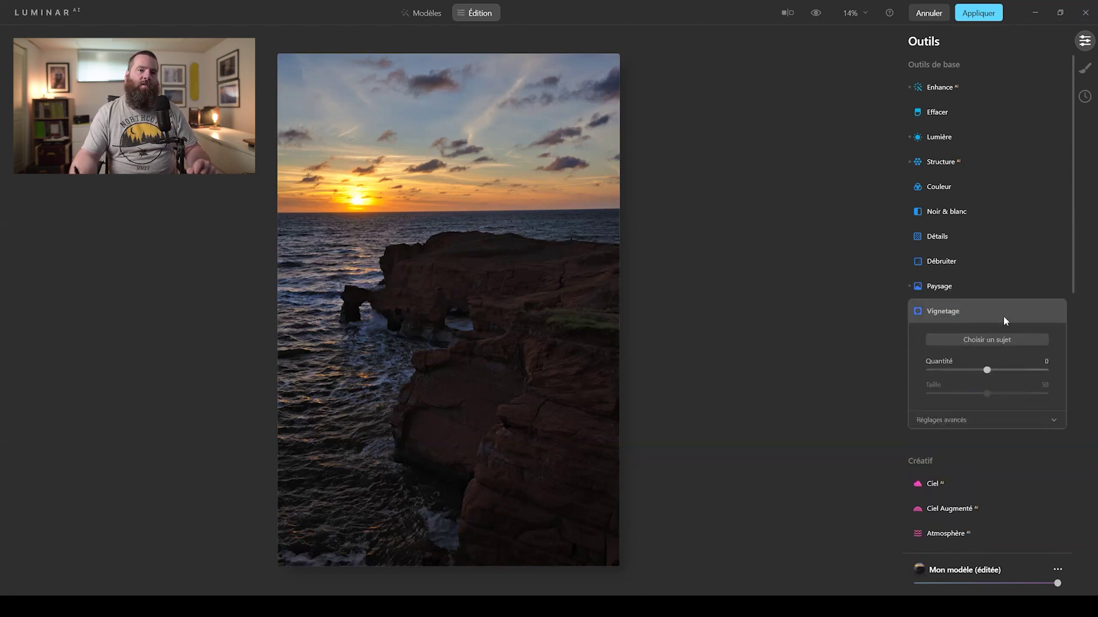
click(948, 314)
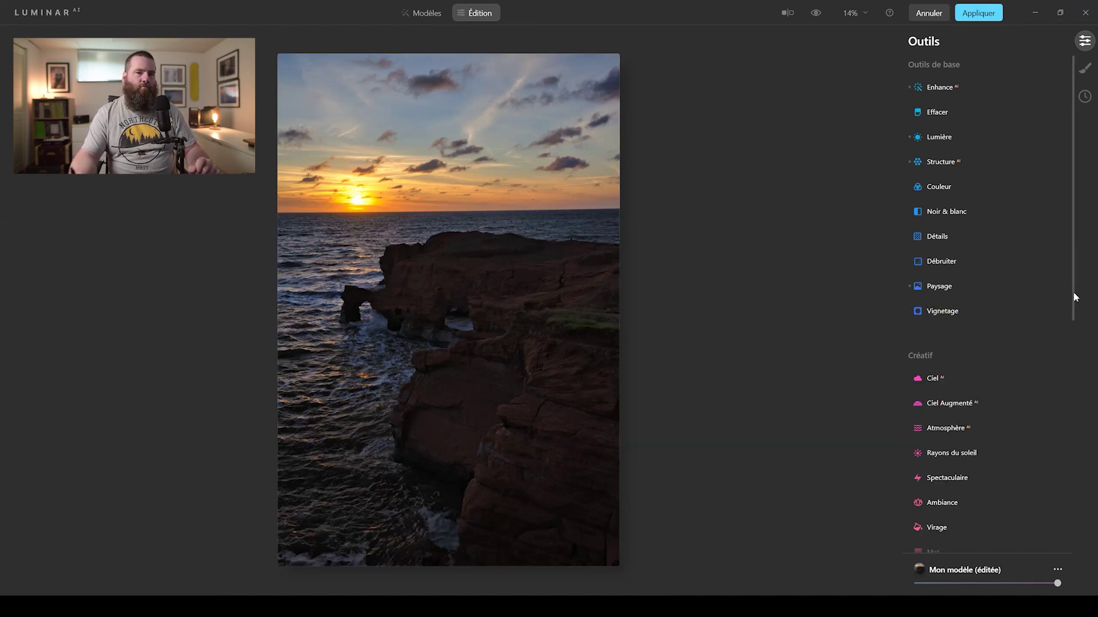
drag(1072, 293, 1074, 310)
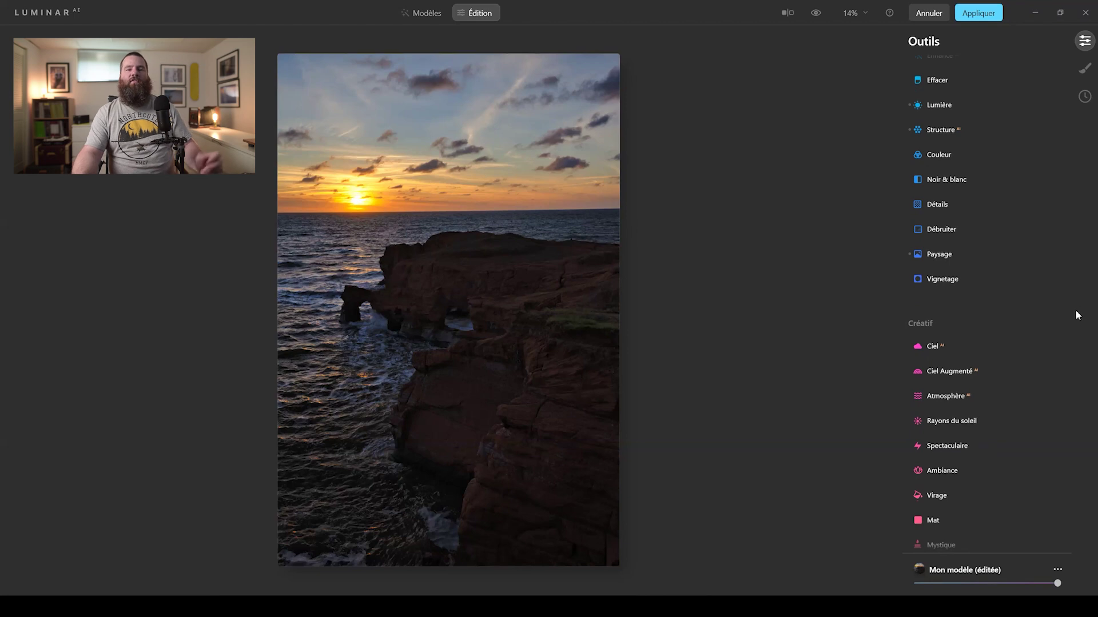
scroll(1074, 312, down, 1)
scroll(1074, 313, down, 1)
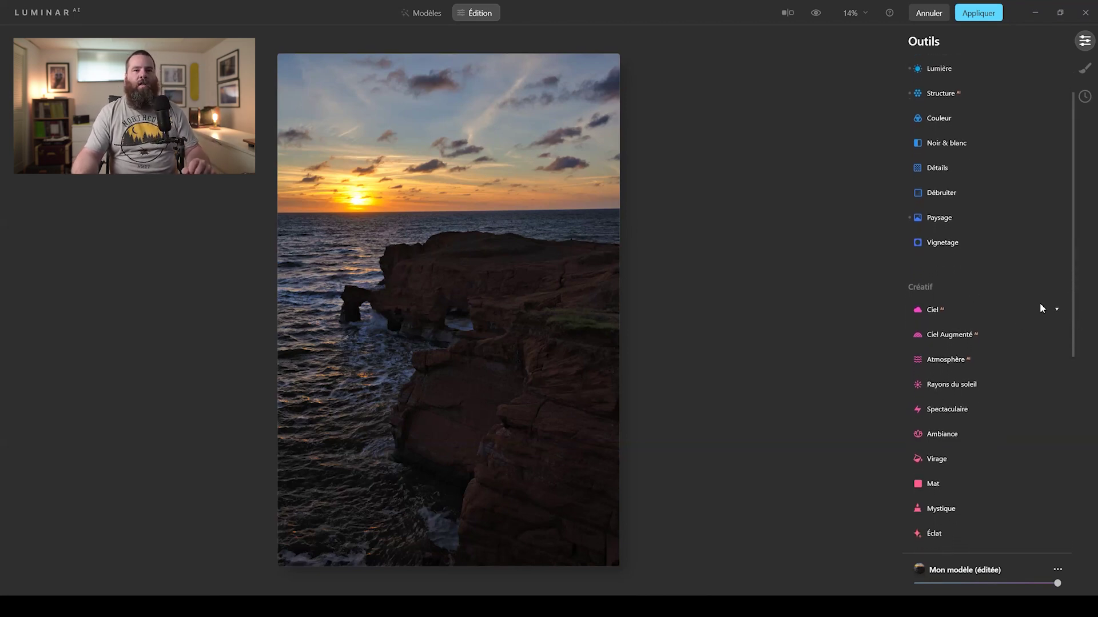
scroll(1071, 297, down, 3)
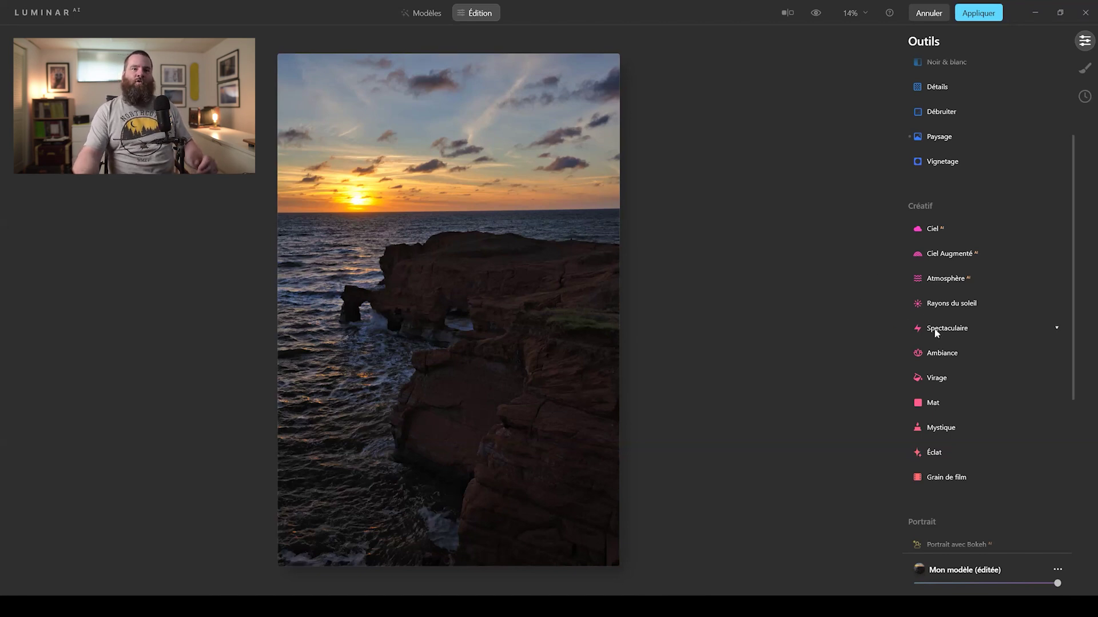
Try the Sunset 4 and Dramatic Sunset 5 sky replacements in Ciel AI, and reset the tool
click(993, 252)
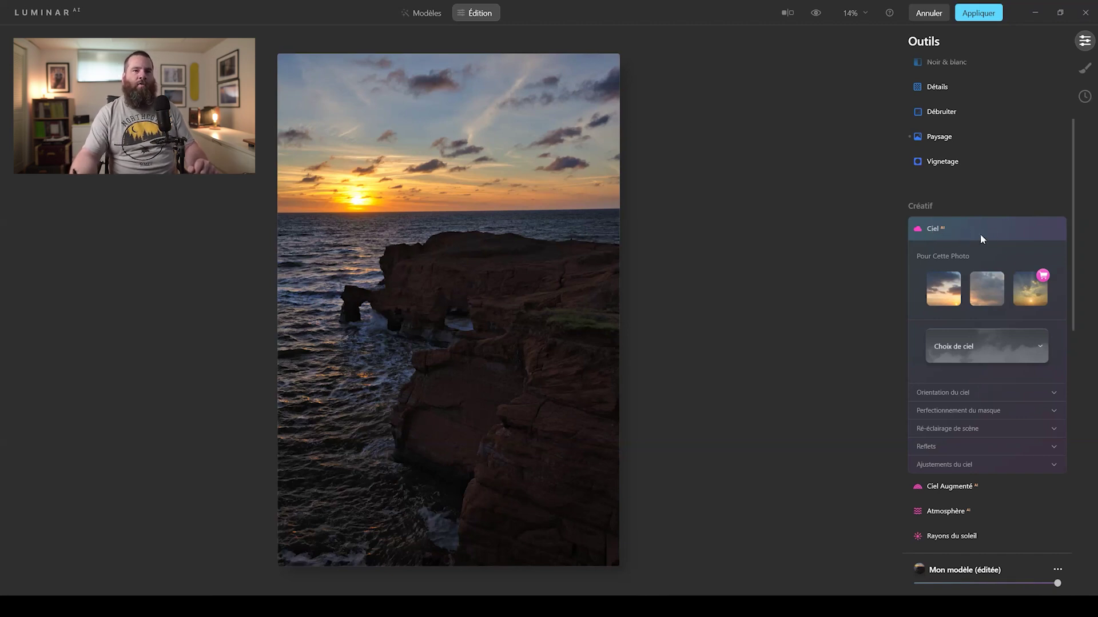
click(946, 292)
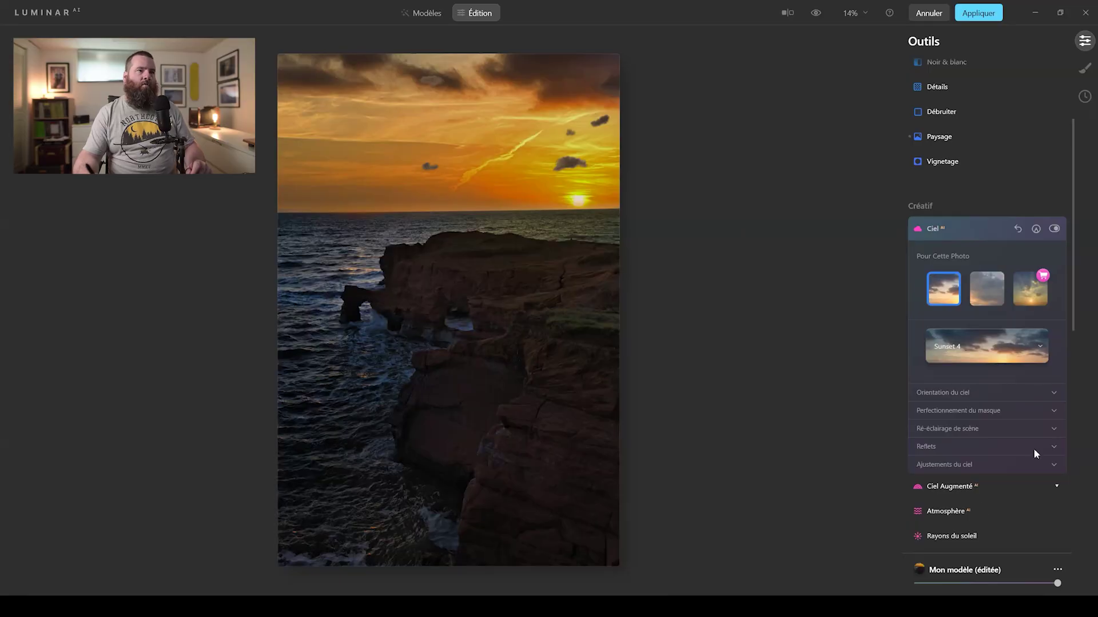
click(988, 283)
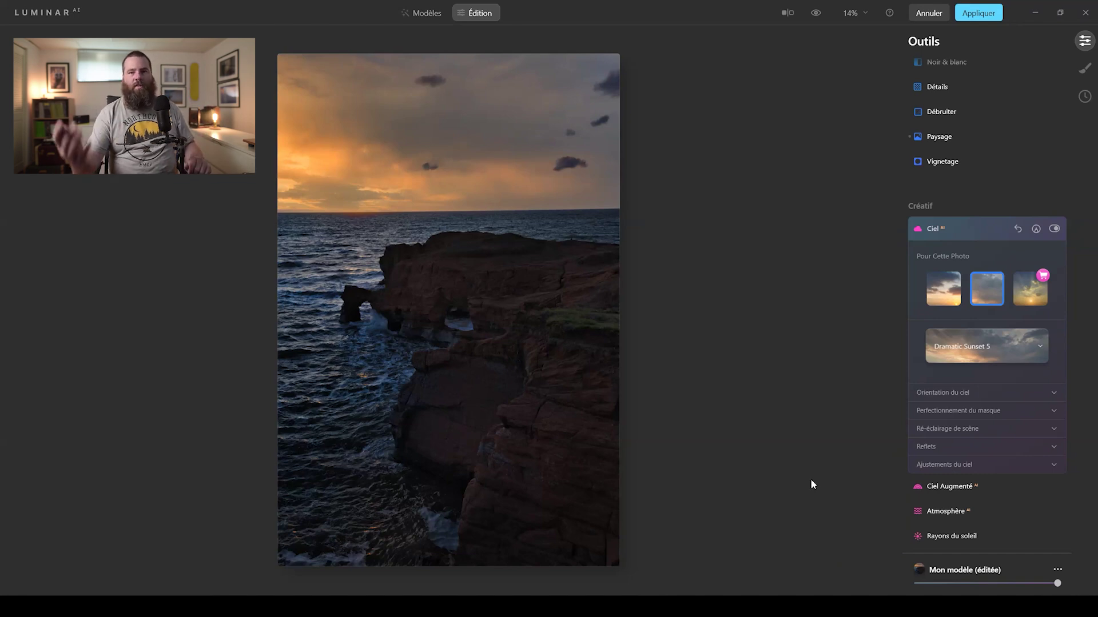
click(1018, 229)
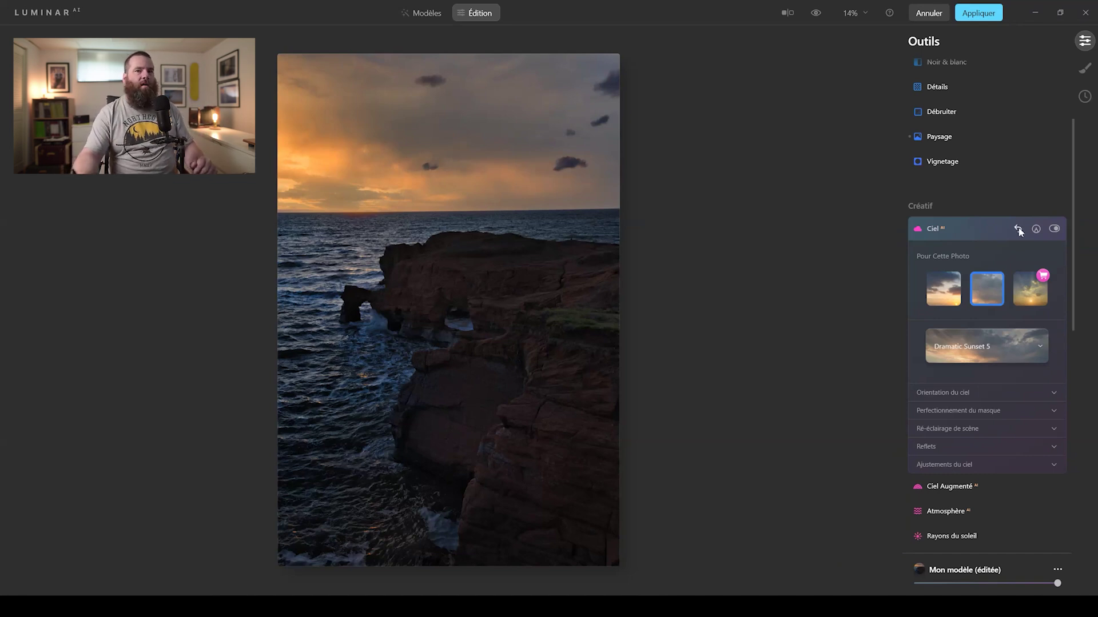
click(967, 231)
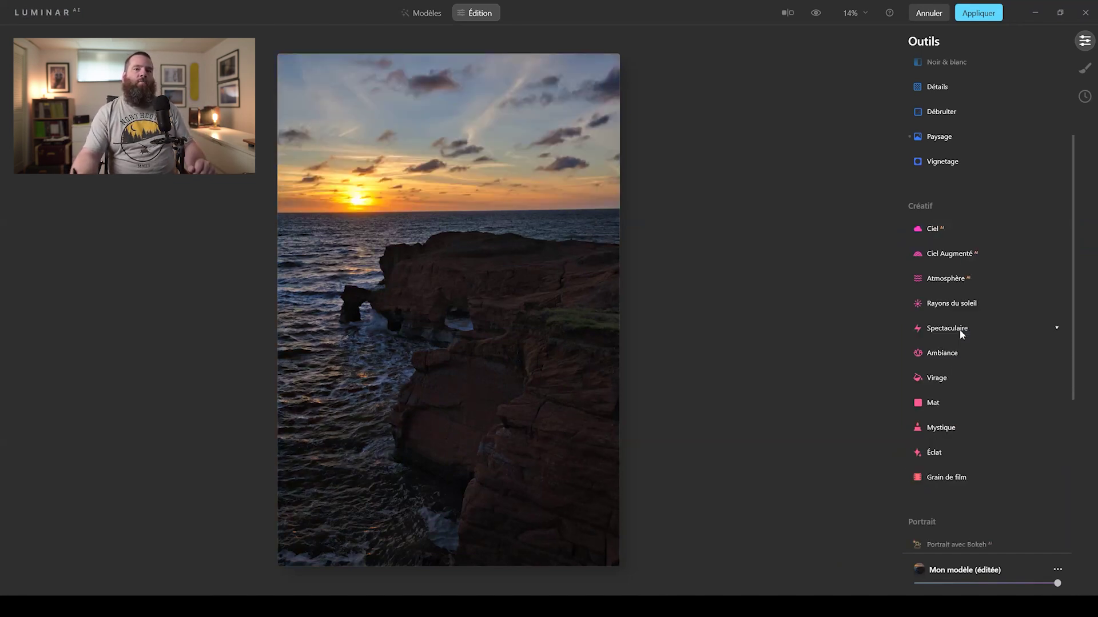
Try adding the Giraffe 1 object to the sky with Ciel Augmenté AI, and reset the tool
click(953, 256)
click(987, 300)
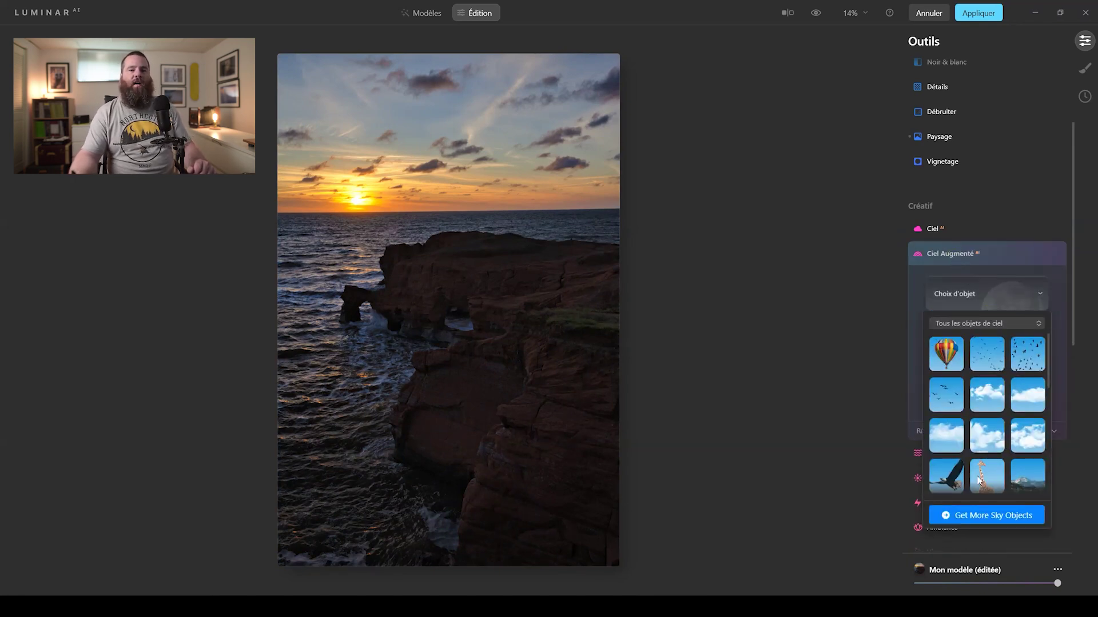
click(987, 477)
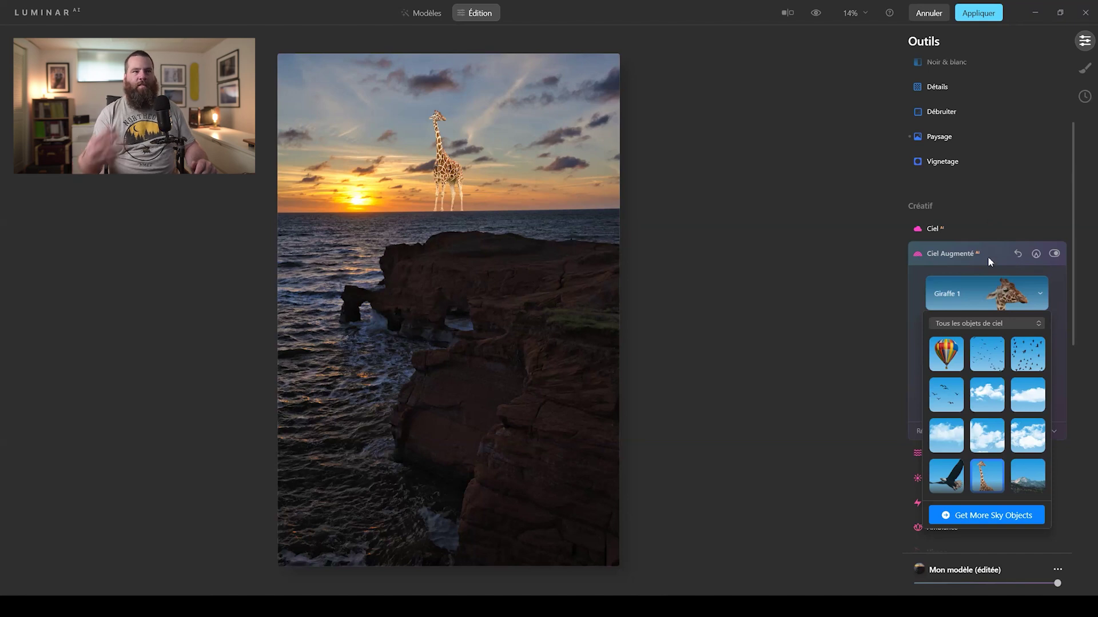
click(1017, 256)
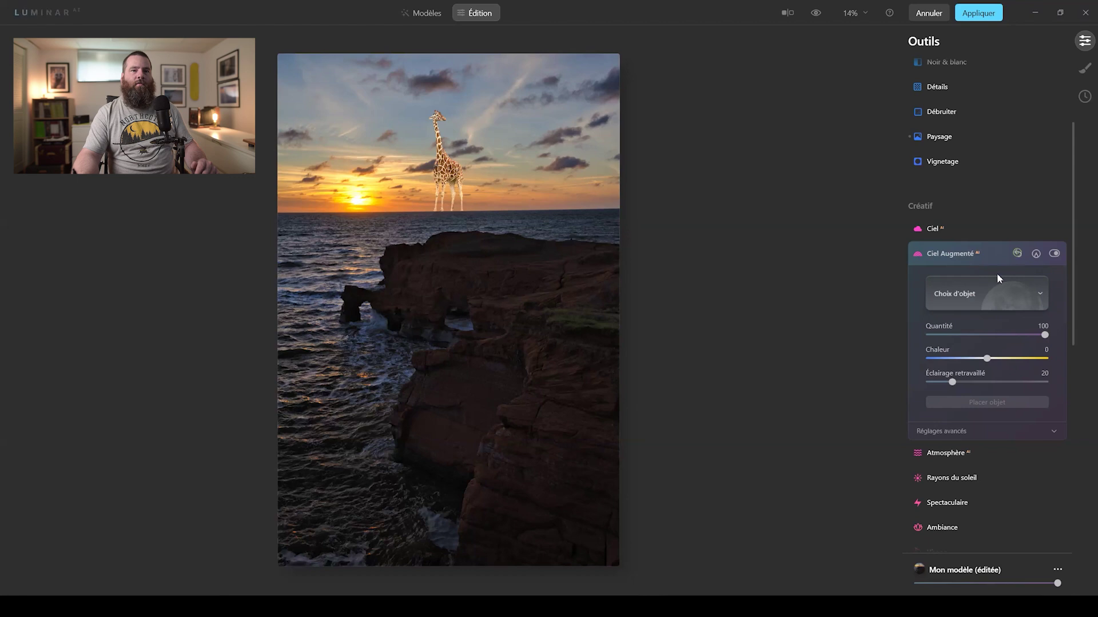
click(975, 260)
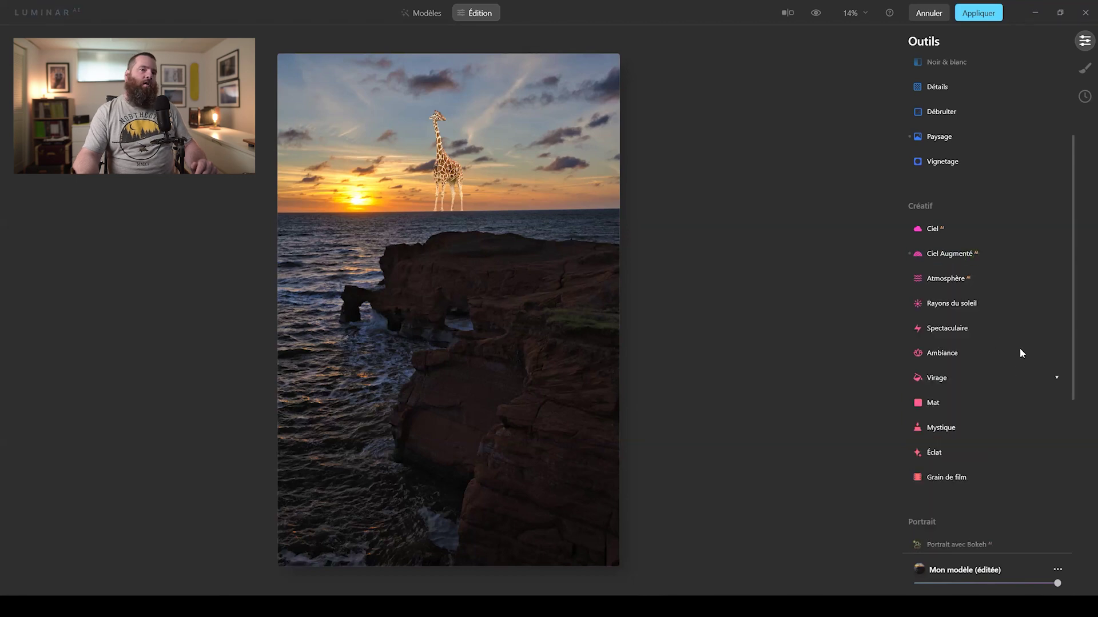
Examine the settings offered by the Atmosphère AI tool
click(955, 280)
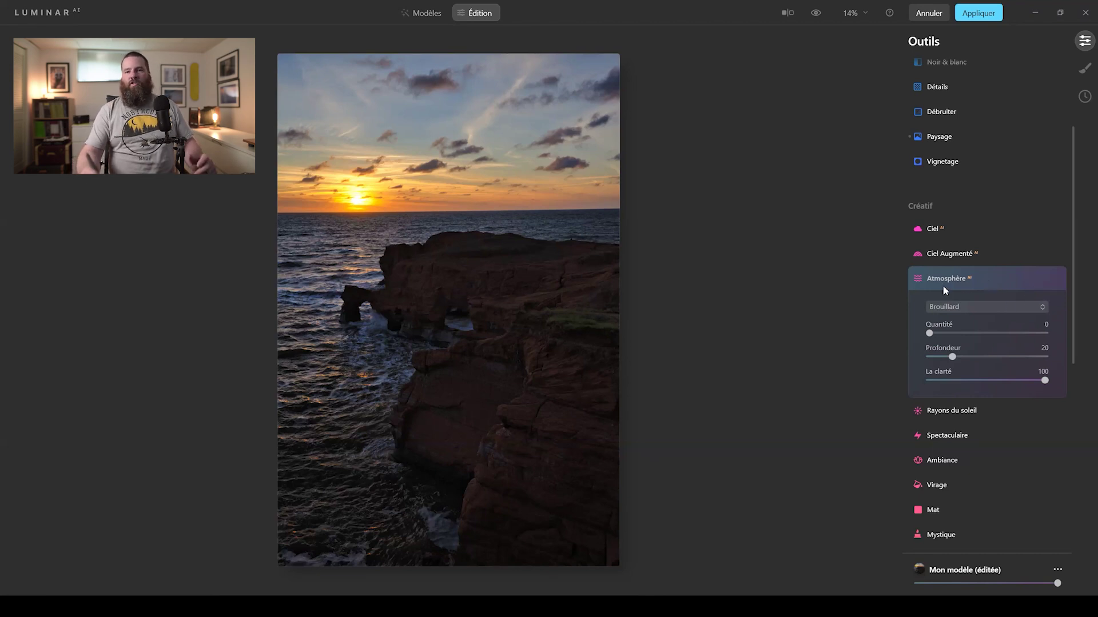
click(982, 278)
scroll(1016, 354, down, 1)
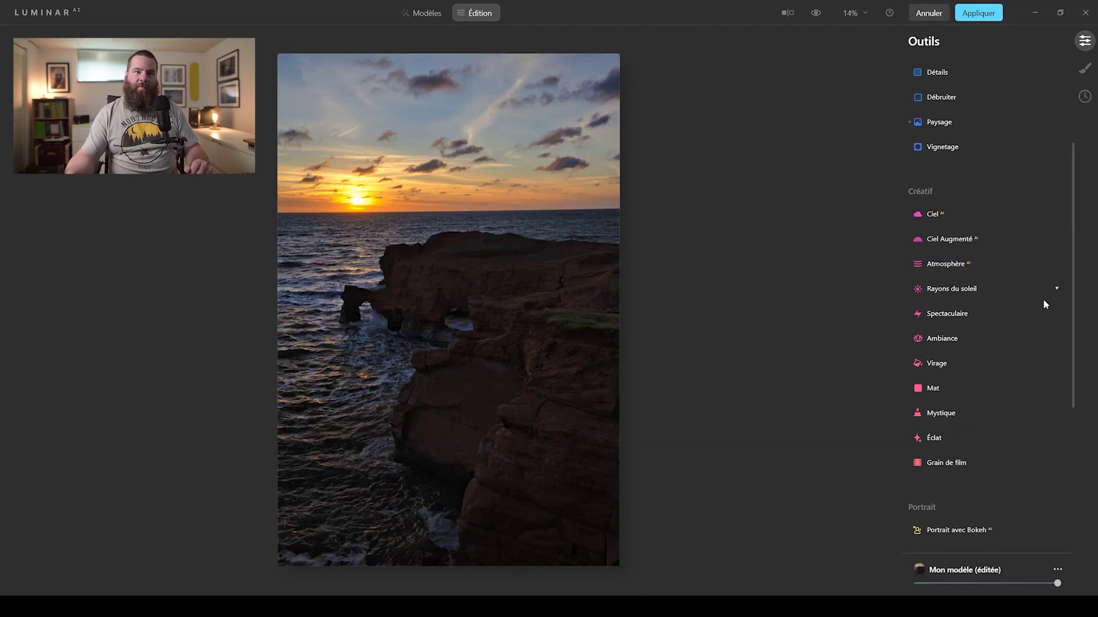
In the Éclat tool, choose Effet Orton, try Quantité at 100, and settle on a Quantité of 5
click(945, 445)
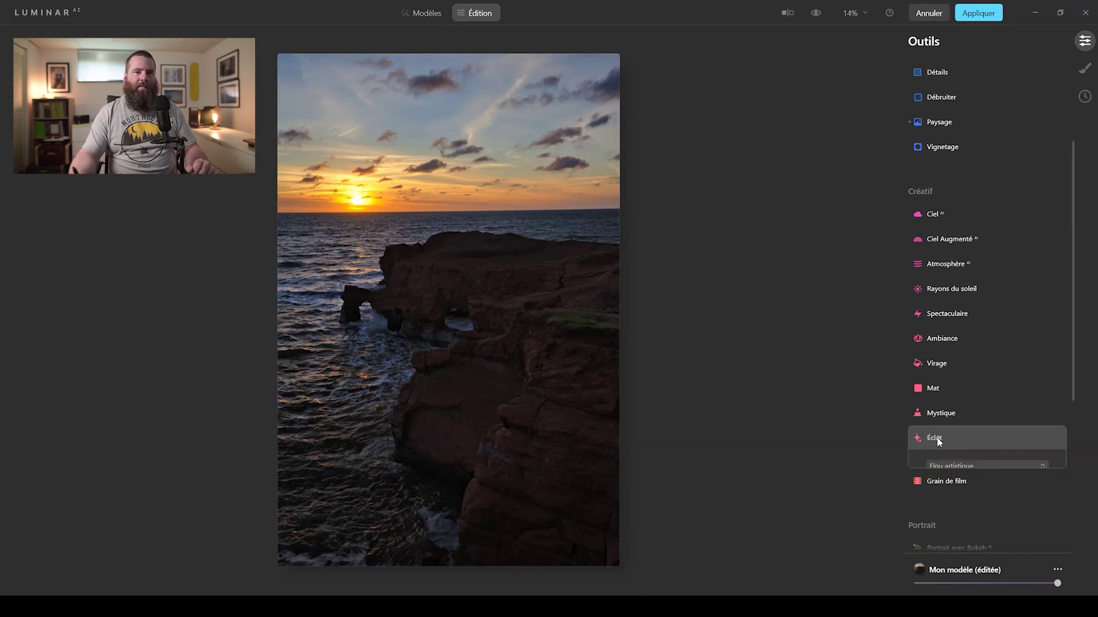
click(960, 466)
click(965, 522)
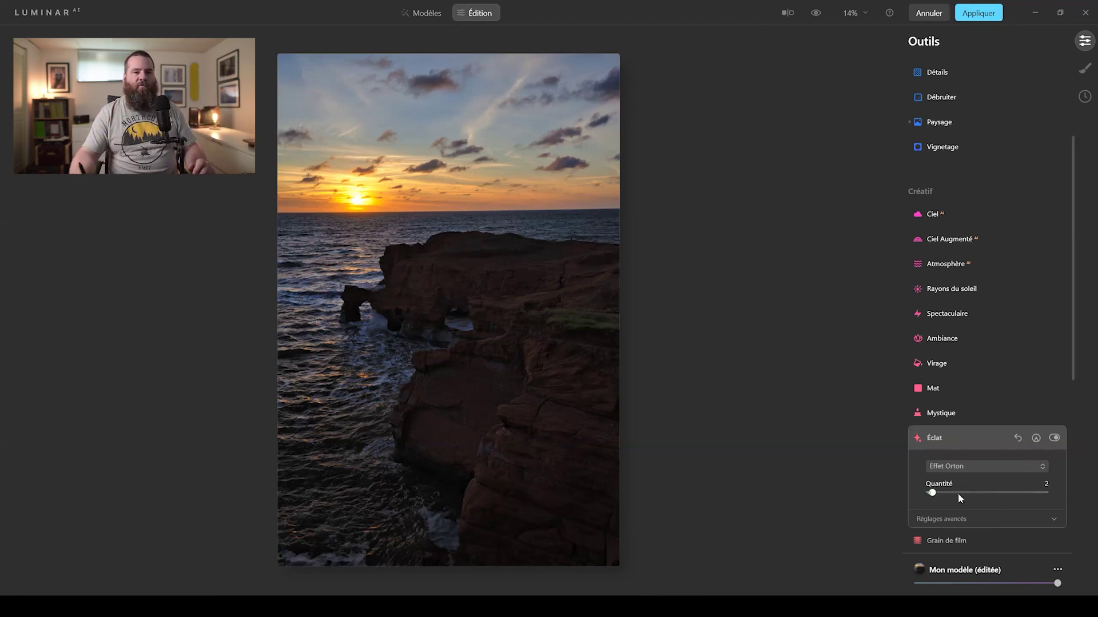
drag(958, 495, 1059, 493)
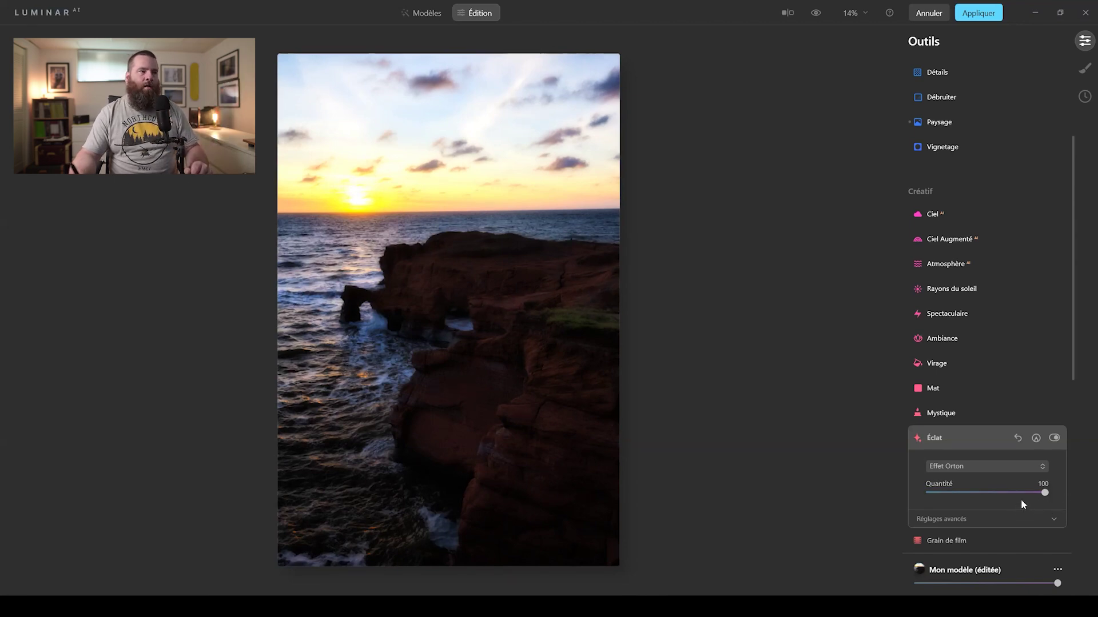
click(934, 492)
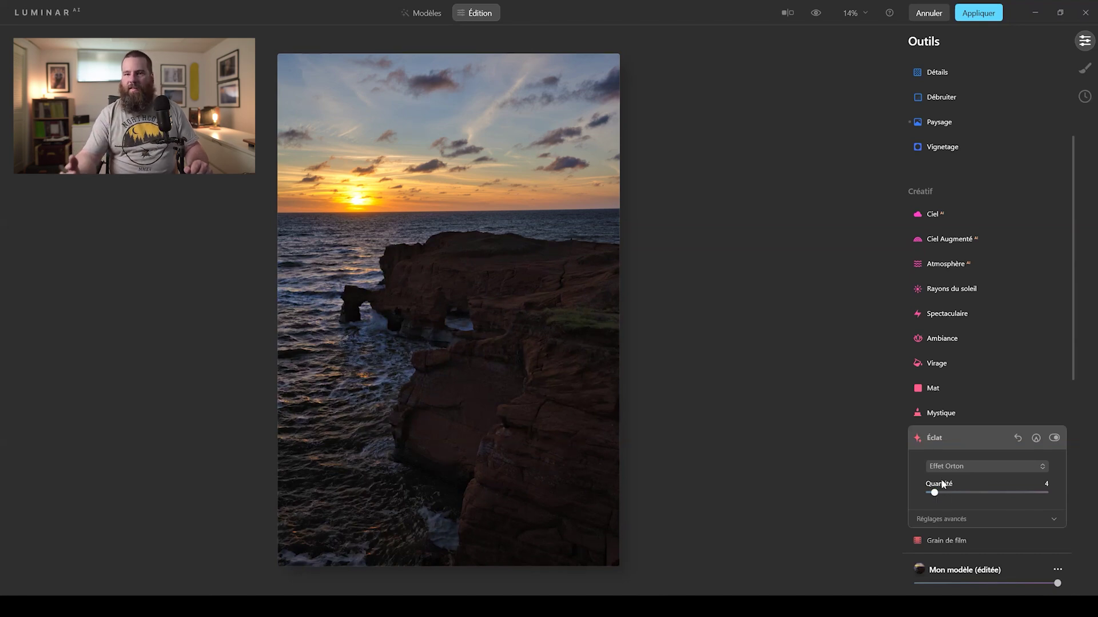
drag(934, 493, 936, 492)
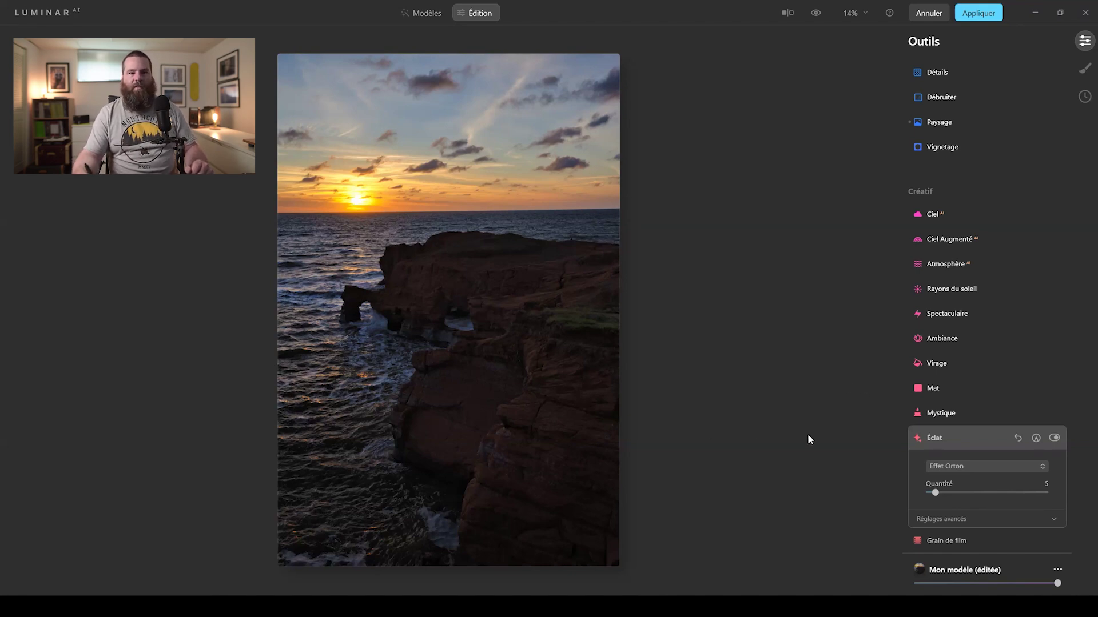
click(964, 441)
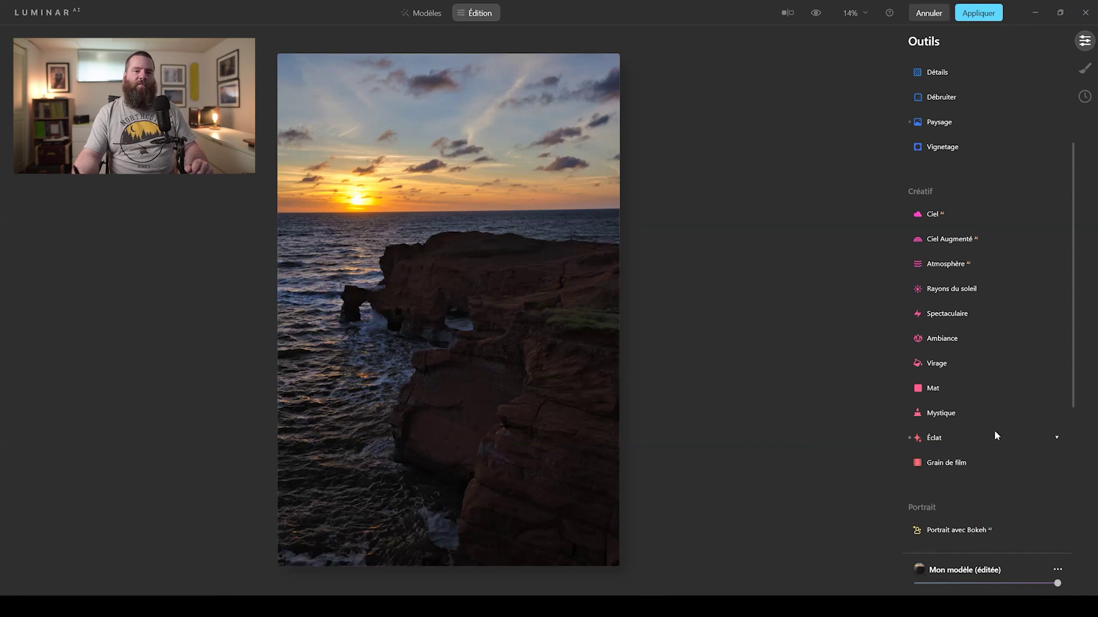
Look at the Densité +/densité - settings, and set Chaleur to 44 in Harmonie de couleurs
drag(1073, 358, 1069, 509)
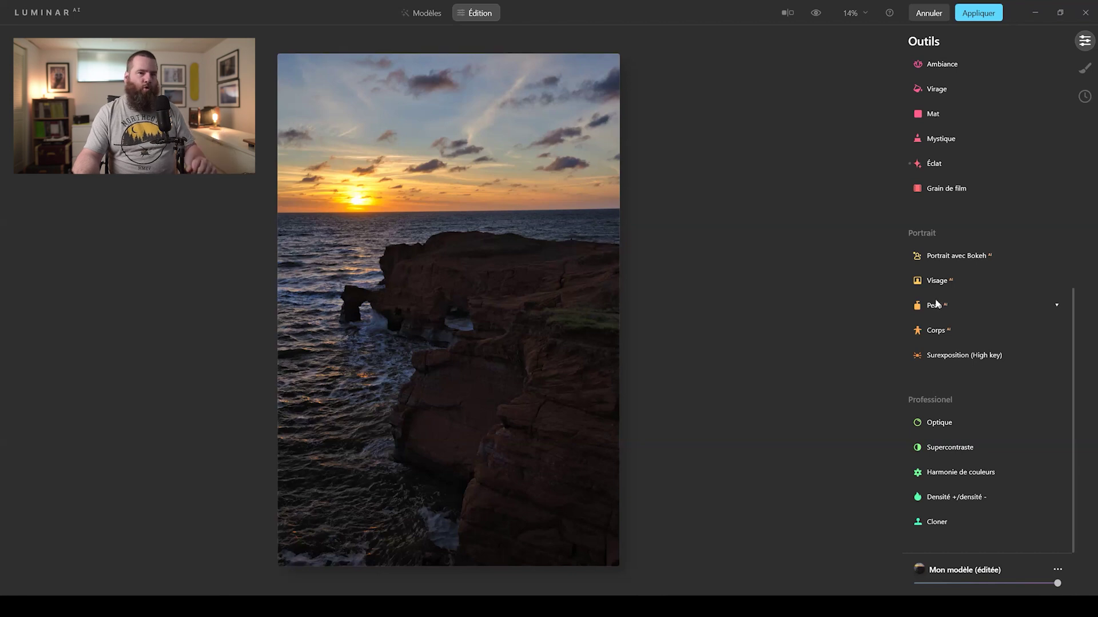
click(954, 498)
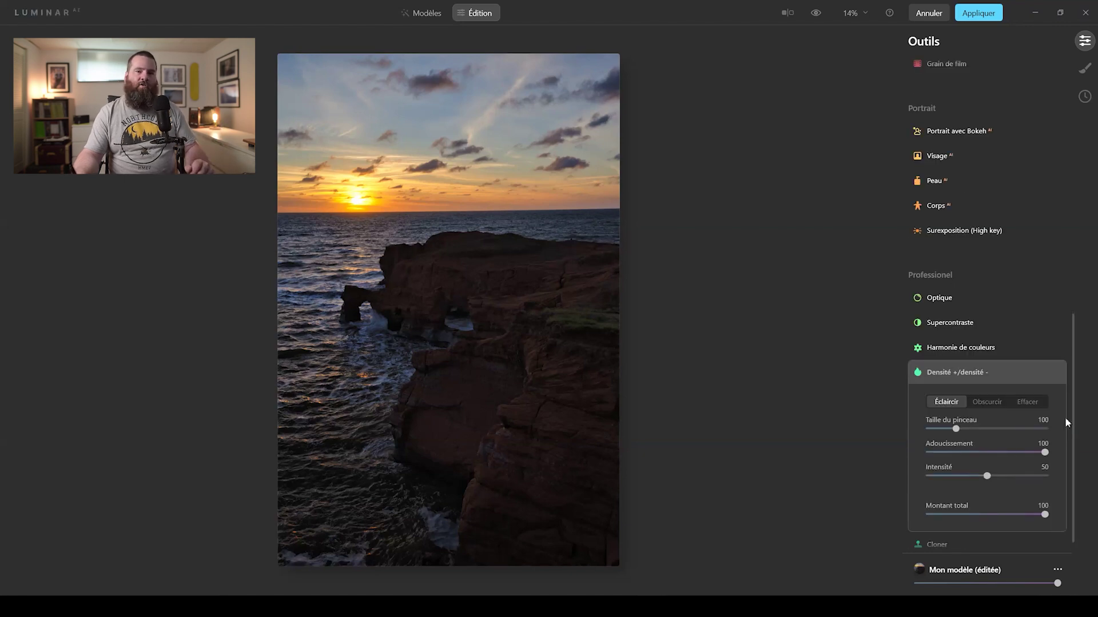
click(974, 349)
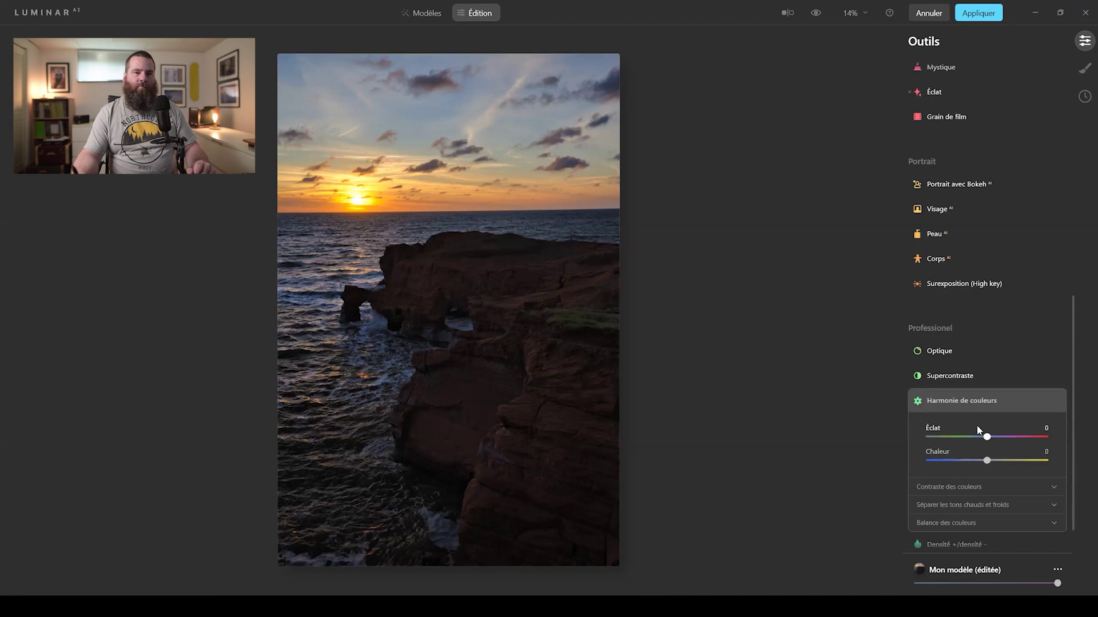
drag(989, 460, 1014, 461)
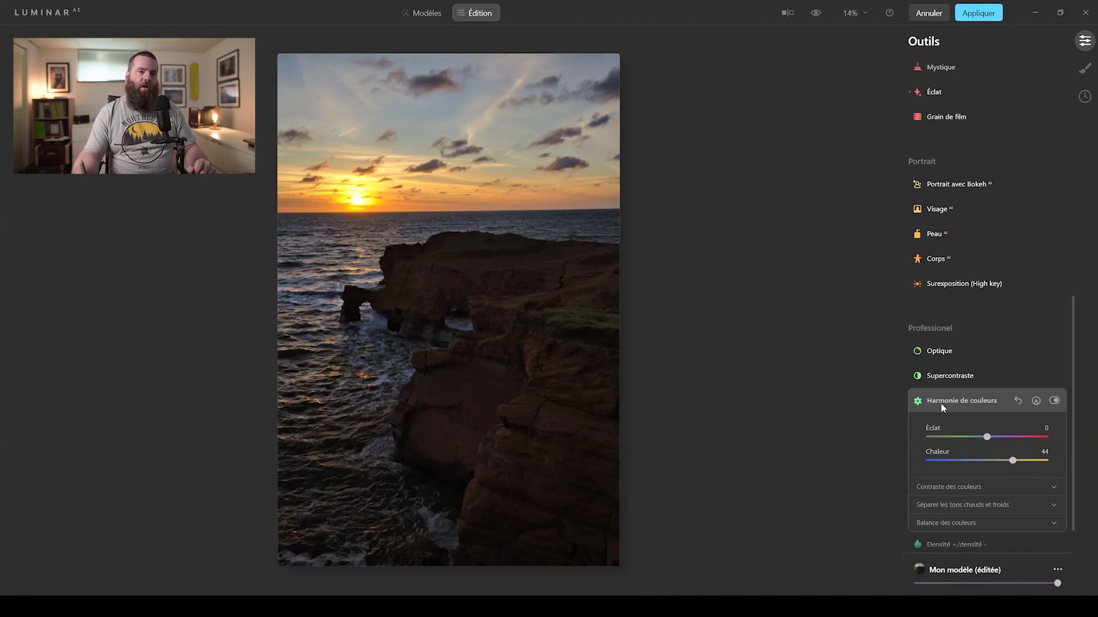
Examine the lens correction settings of the Optique tool and return to the basic tools
click(942, 354)
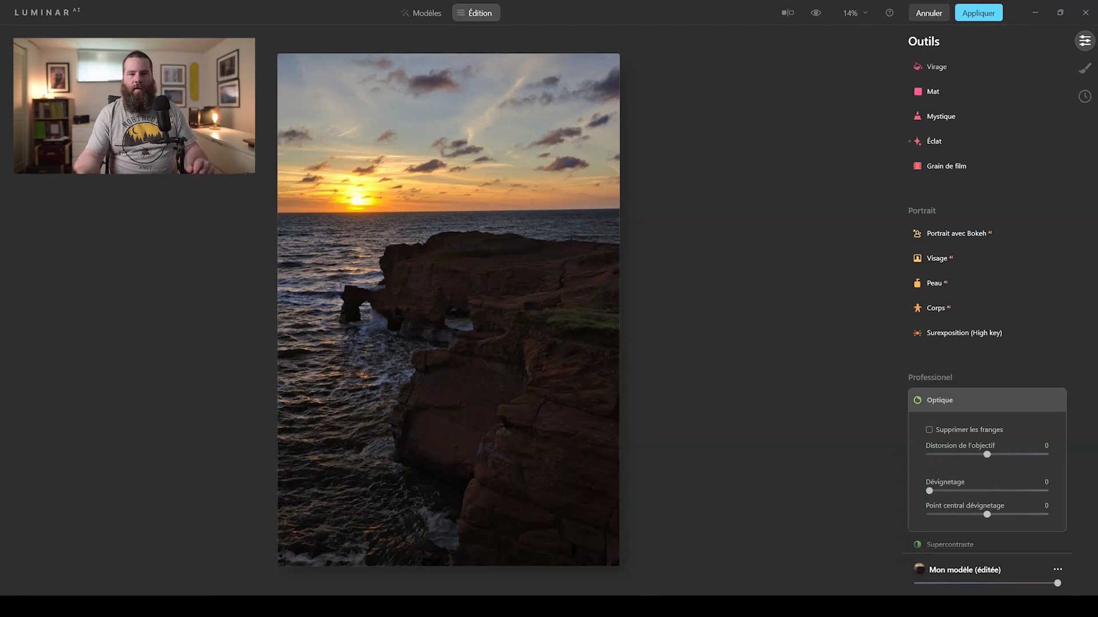
click(942, 403)
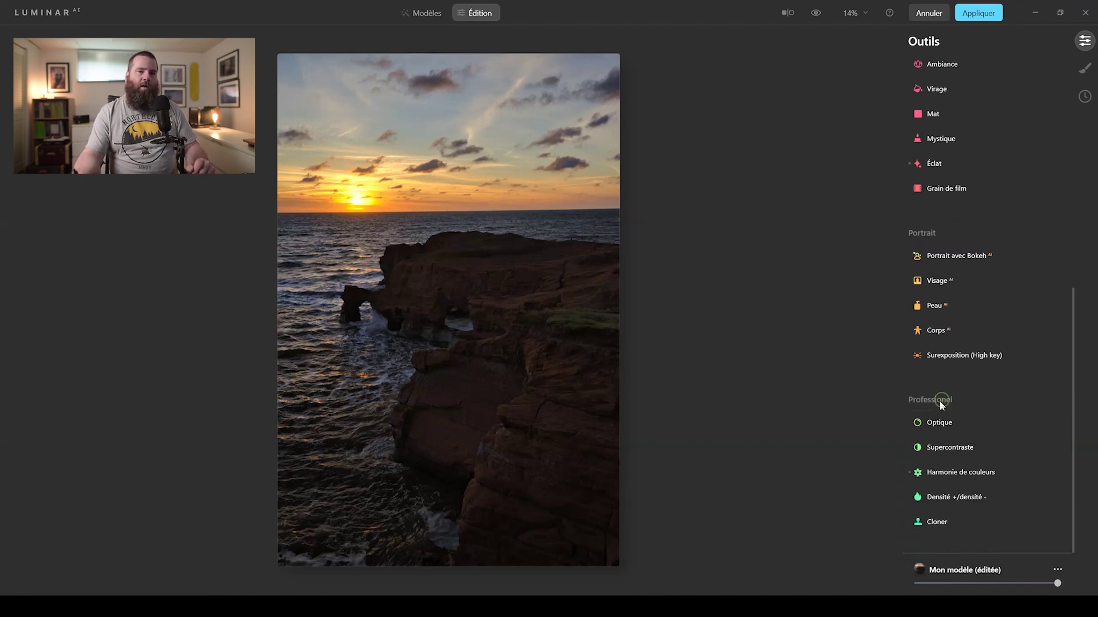
click(970, 296)
drag(1071, 323, 1046, 46)
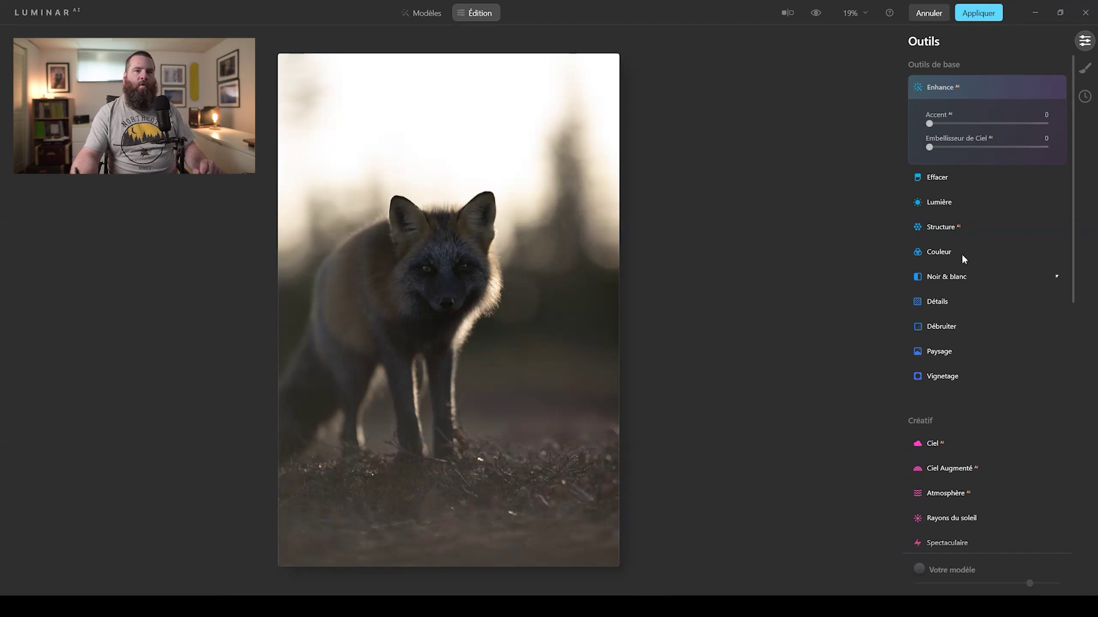
On the fox photo, set Heure dorée in the Paysage tool to 94
click(946, 355)
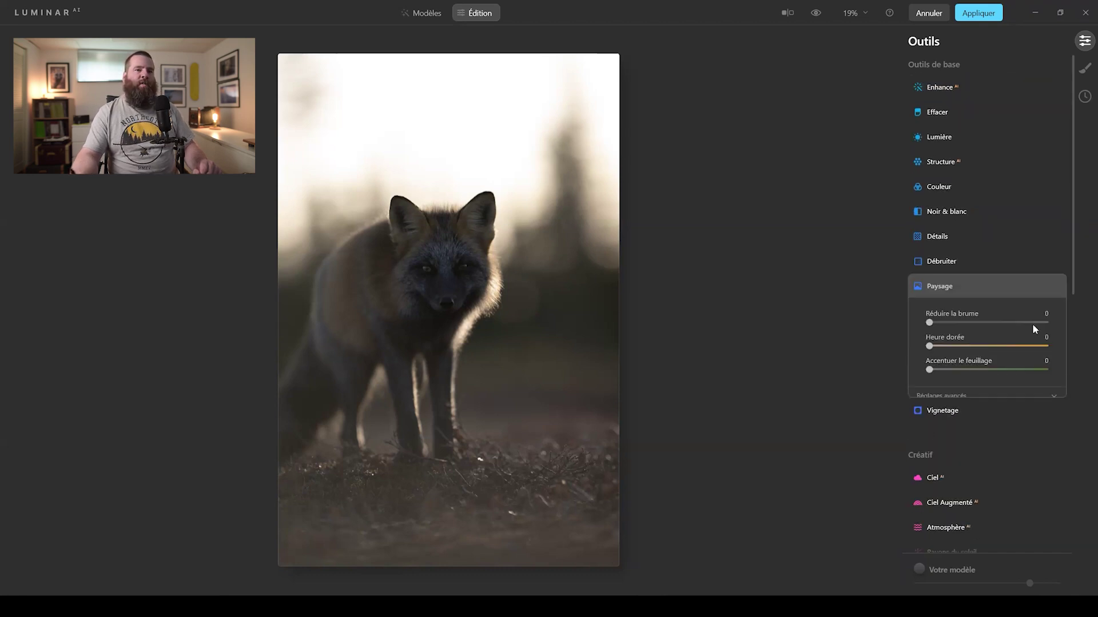
drag(954, 346, 1041, 346)
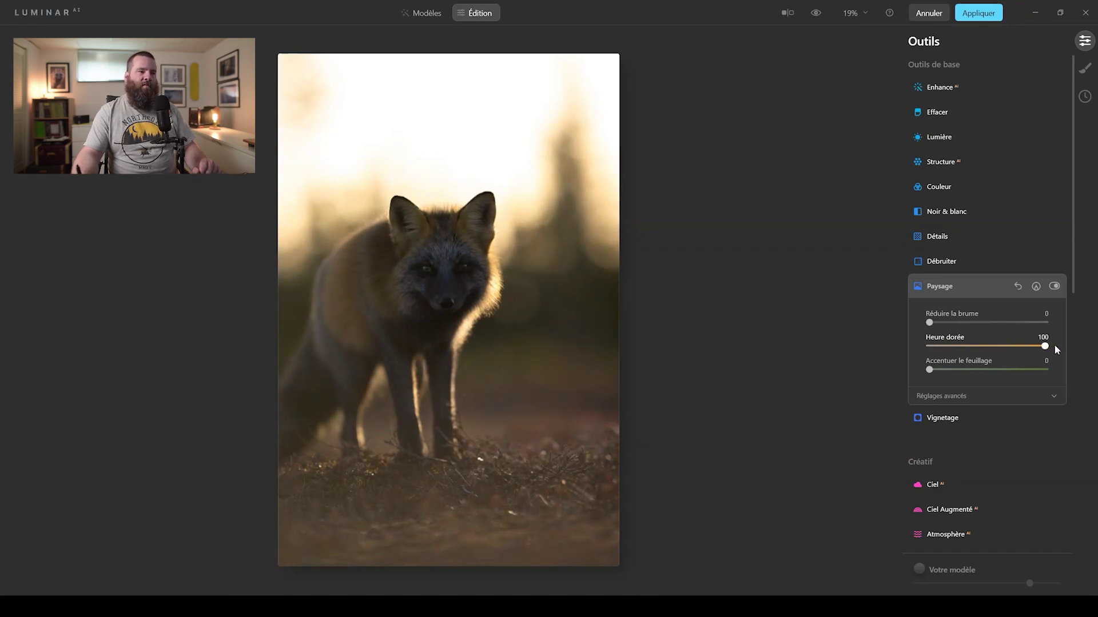
drag(1044, 346, 1038, 348)
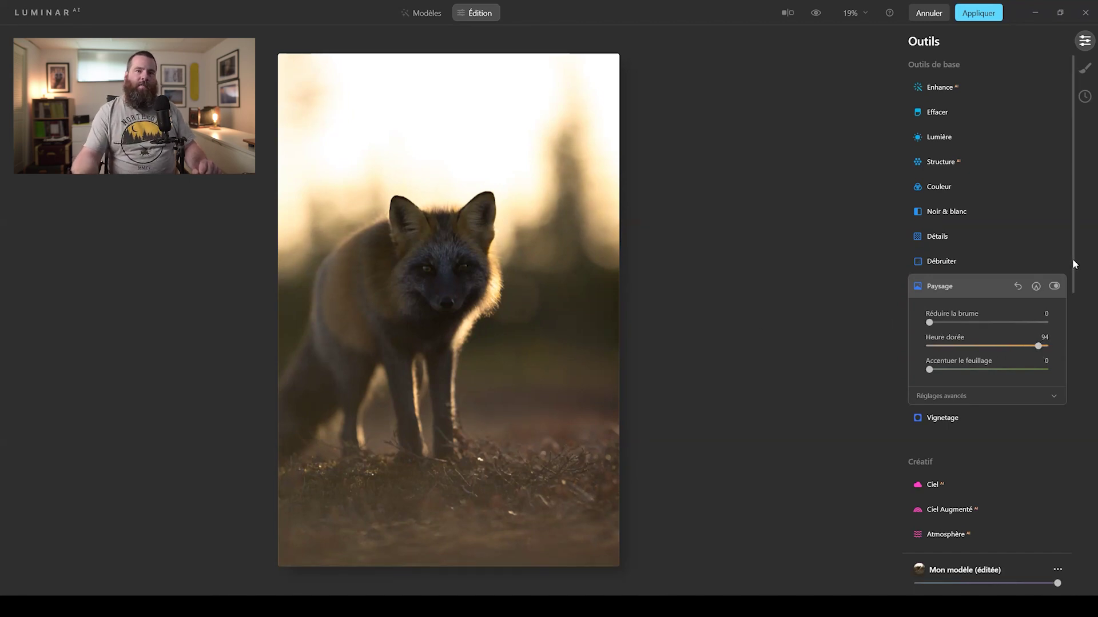
Set Chaleur to 48 in the Harmonie de couleurs tool for the fox photo
drag(1072, 260, 1040, 509)
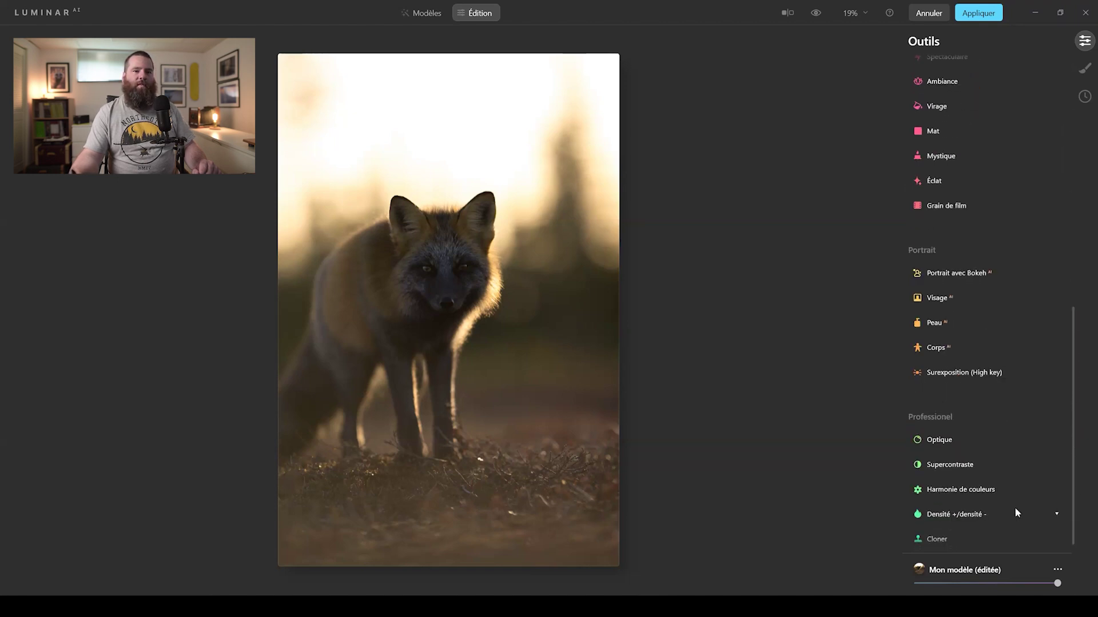
click(961, 472)
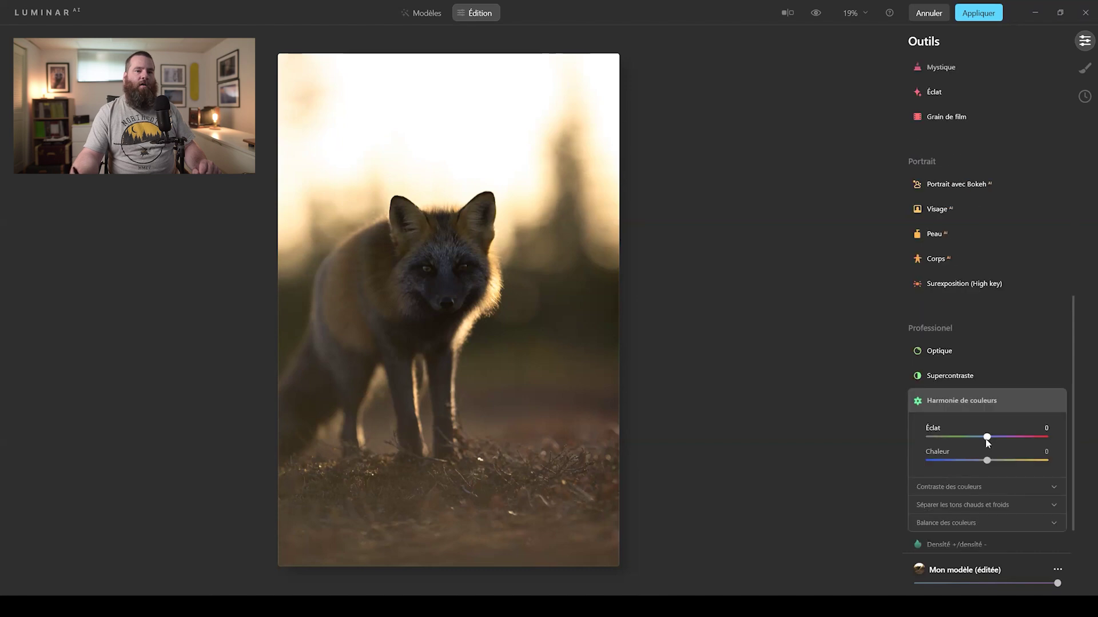
drag(988, 461, 1014, 464)
Compare the fox photo before and after the Heure dorée and Chaleur adjustments several times
click(816, 16)
click(816, 16)
click(817, 16)
click(817, 17)
click(817, 16)
click(817, 14)
click(816, 15)
click(817, 15)
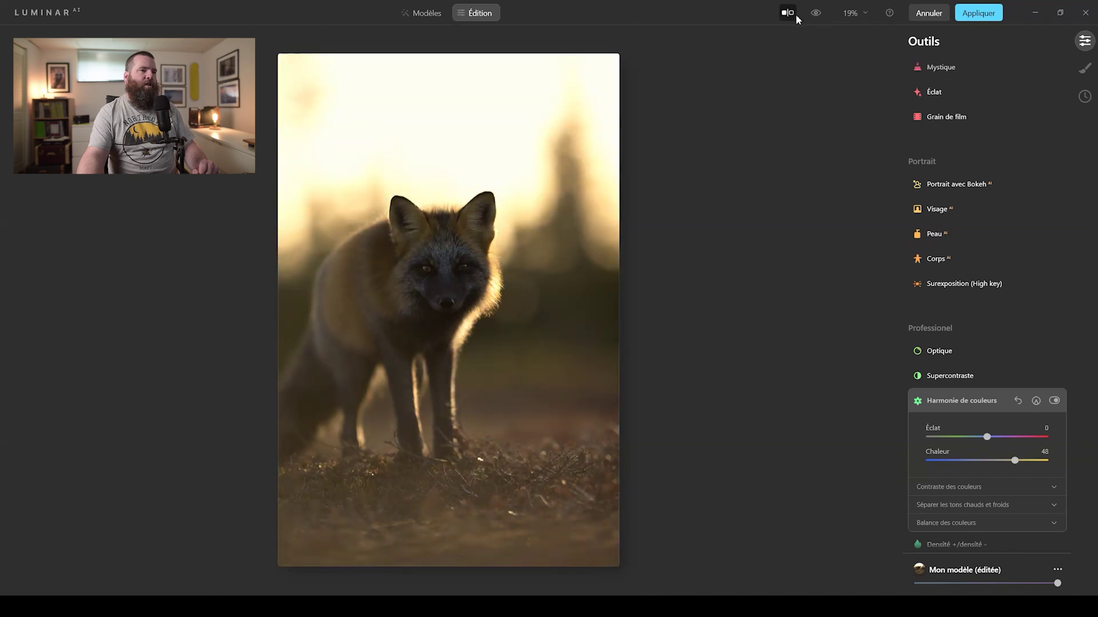
Set Accent in the Enhance tool to 9 for the fox photo
drag(1075, 309, 1056, 72)
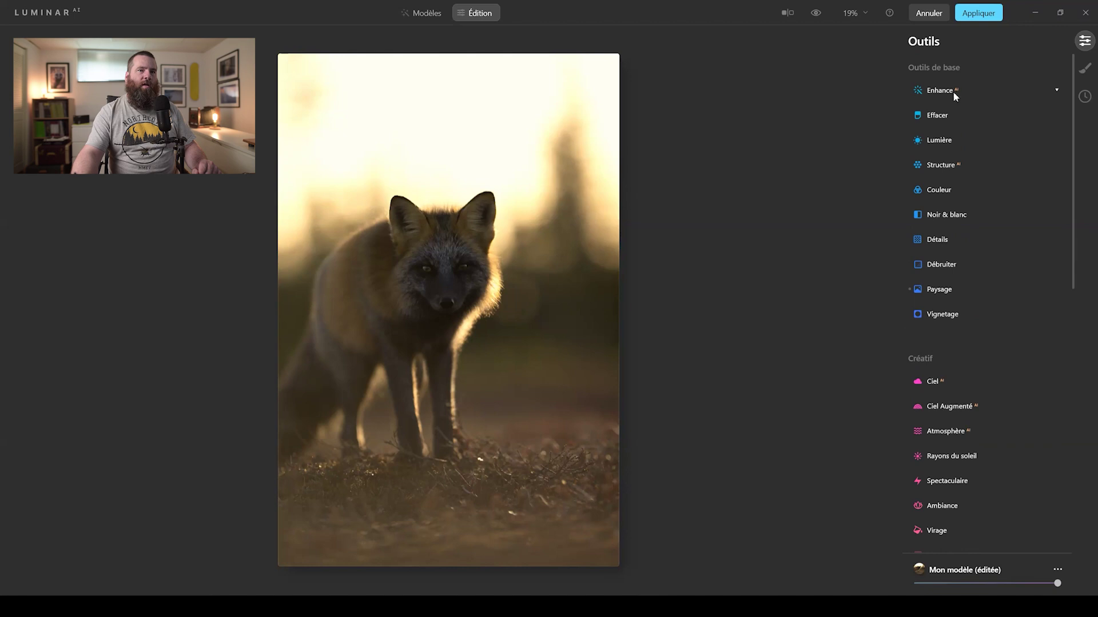
click(953, 94)
mouse_move(941, 128)
mouse_down()
mouse_move(1019, 131)
mouse_move(936, 129)
mouse_up()
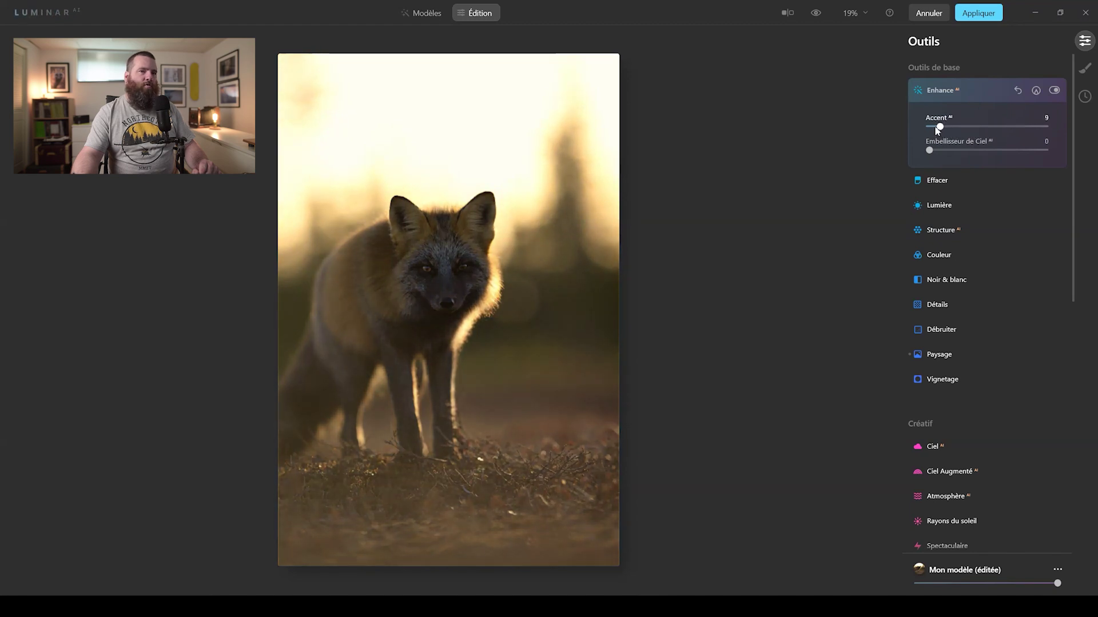
Compare the original fox photo with the edited version, including the Accent adjustment
click(815, 13)
click(816, 15)
click(816, 16)
click(816, 14)
click(816, 13)
click(816, 14)
click(816, 15)
click(816, 14)
click(816, 14)
click(817, 15)
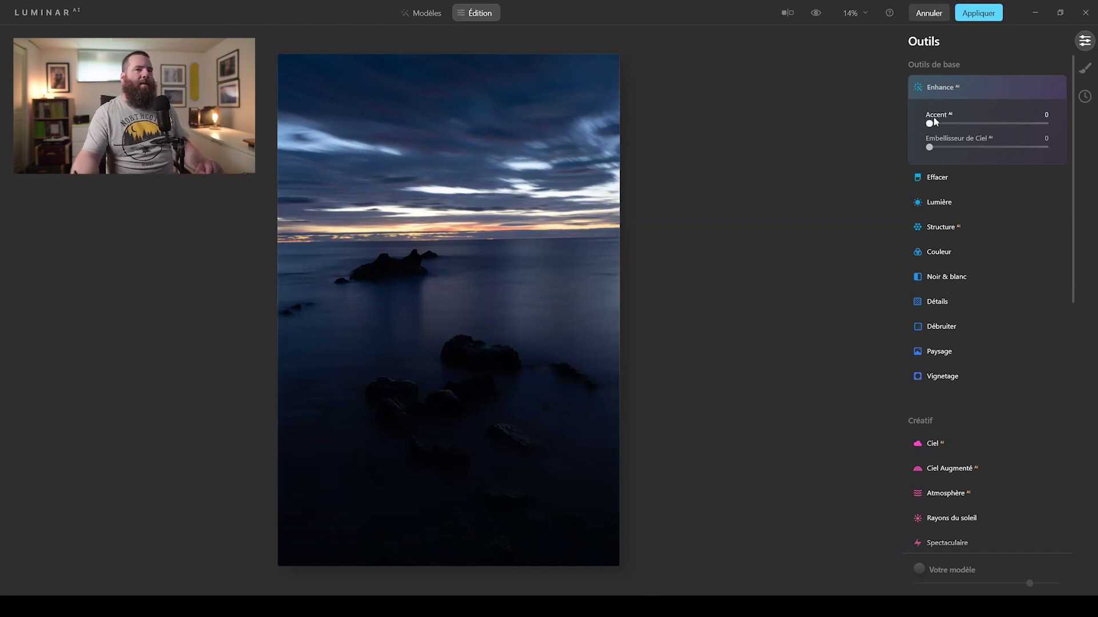
On the dark seaside photo, set Accent in Enhance to 61 and Ombres in Lumière to 37
drag(946, 124, 998, 125)
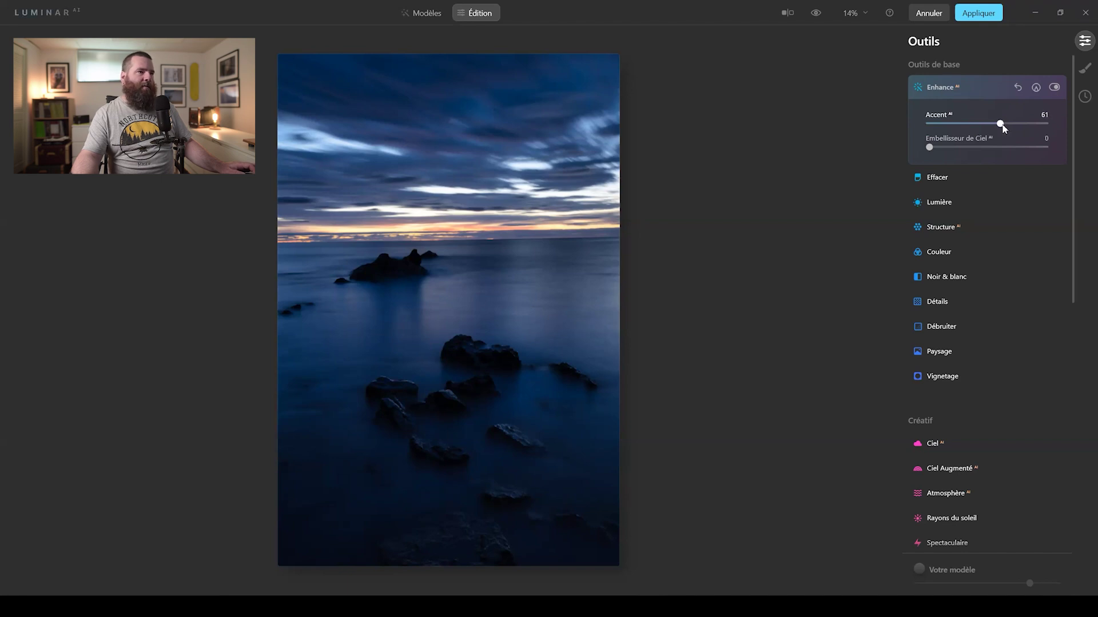
click(945, 204)
drag(1005, 313, 1008, 315)
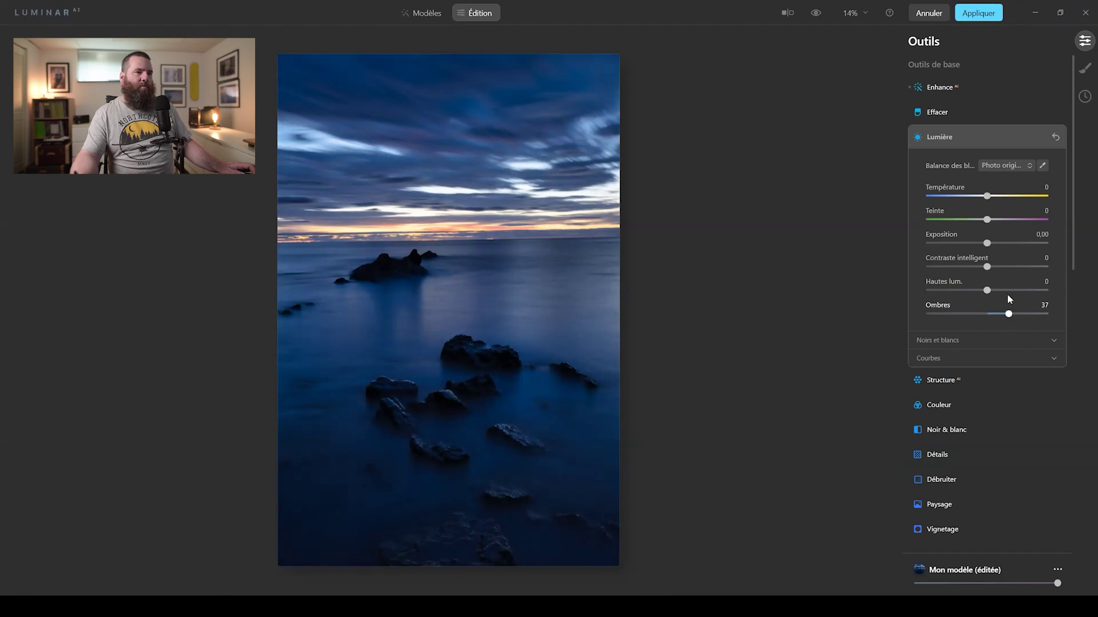
Warm the seaside photo by setting Température in the Lumière tool to 43
click(1005, 196)
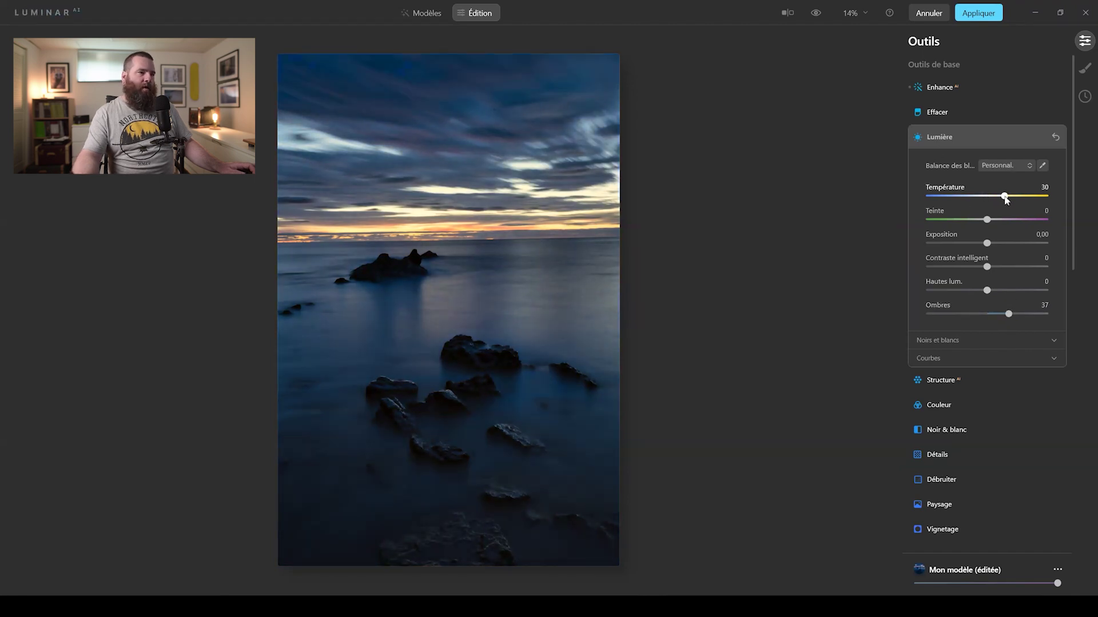
drag(1007, 198, 1012, 198)
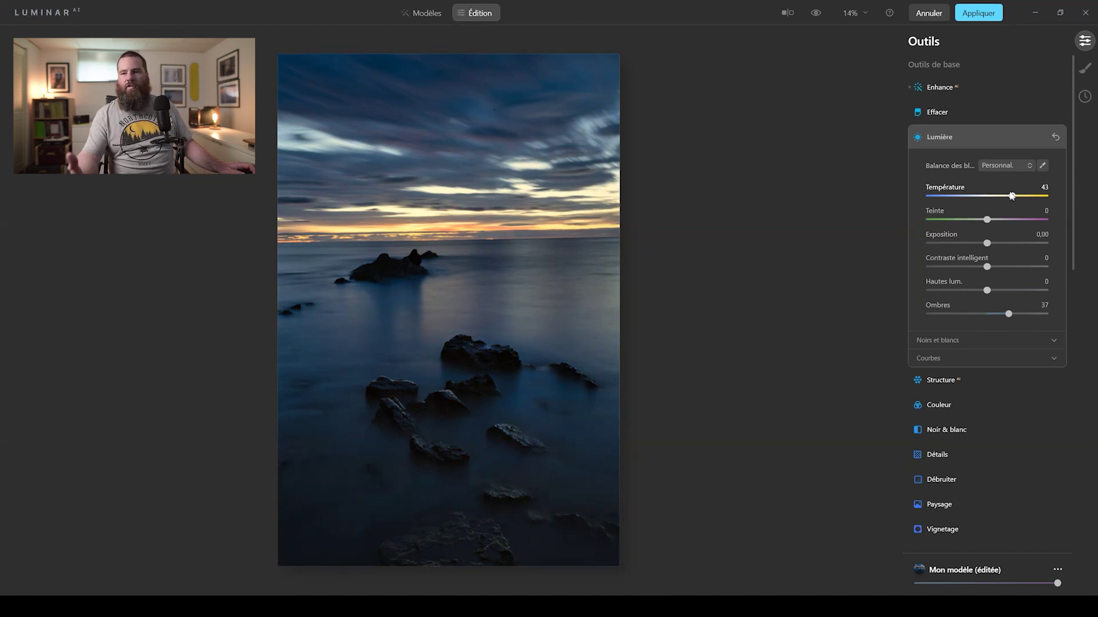
click(958, 136)
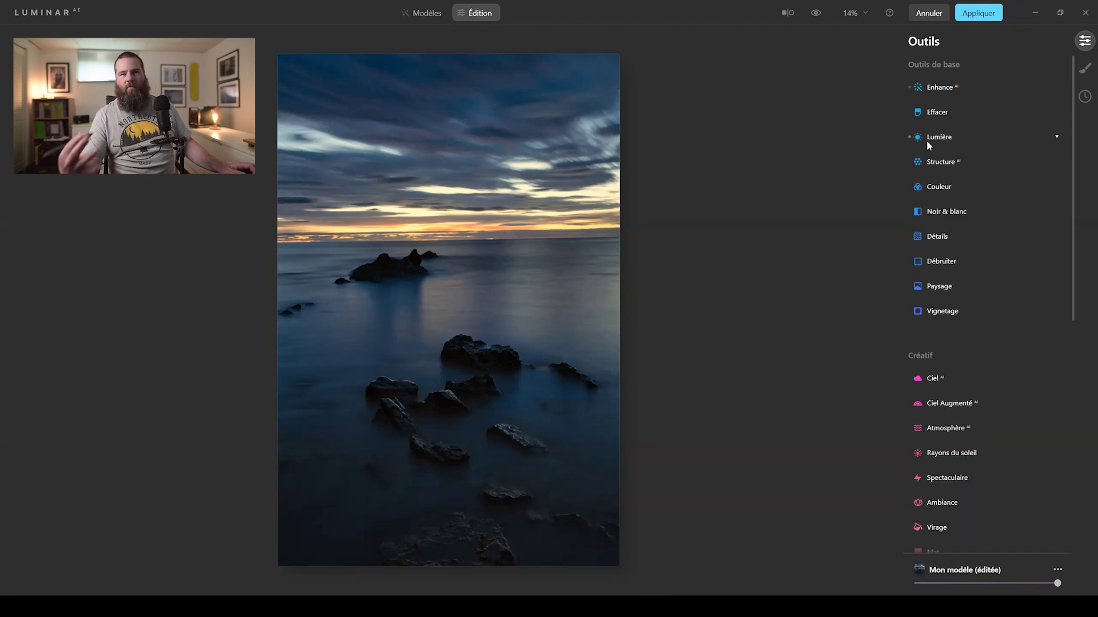
Set Heure dorée in the Paysage tool to 33 for the seaside photo
click(945, 289)
drag(929, 346, 971, 347)
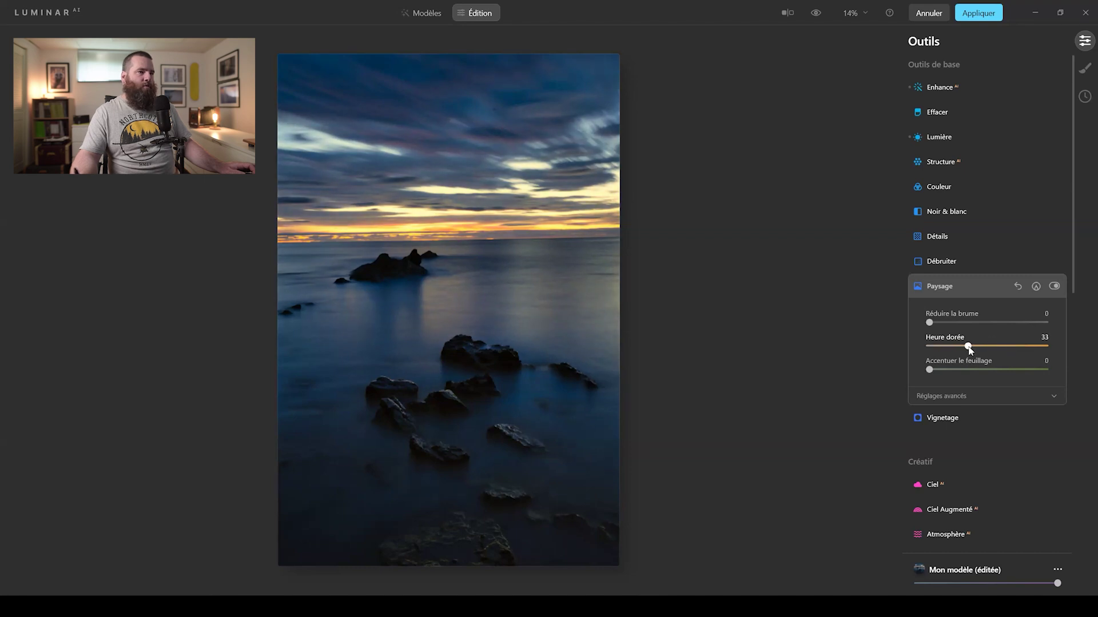
click(947, 288)
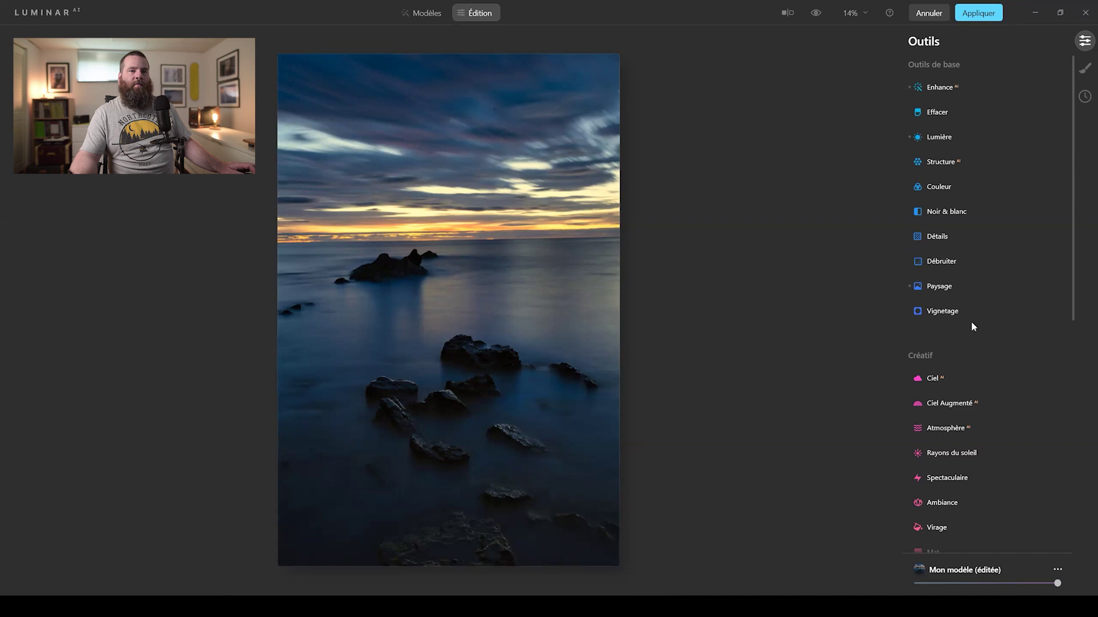
Set Chaleur in Harmonie de couleurs to 47 for the seaside photo
drag(1071, 274, 1033, 463)
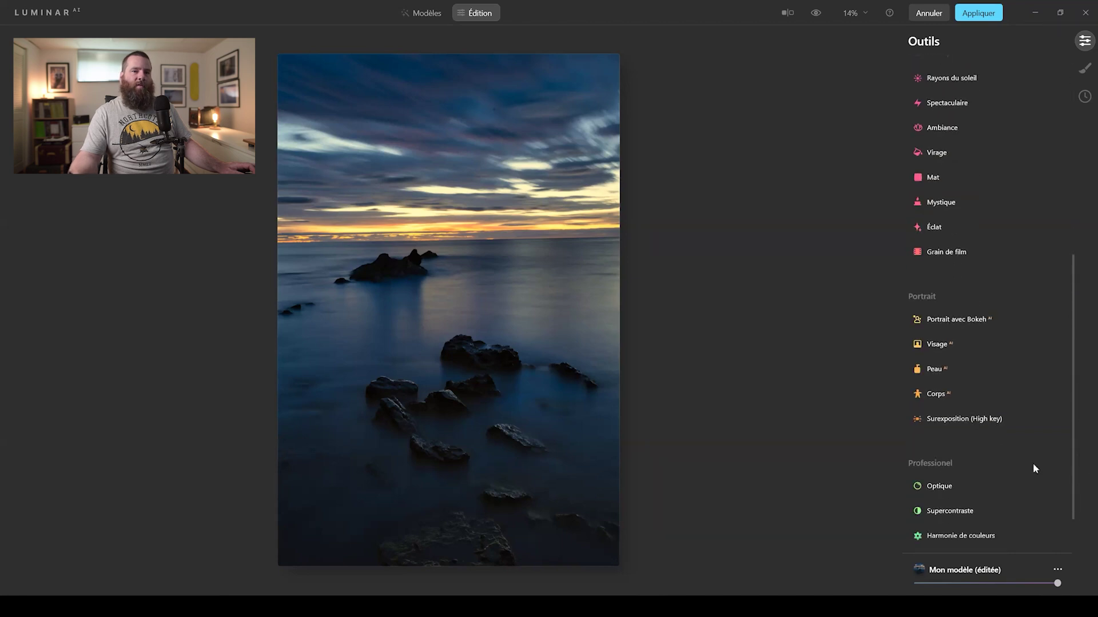
click(965, 536)
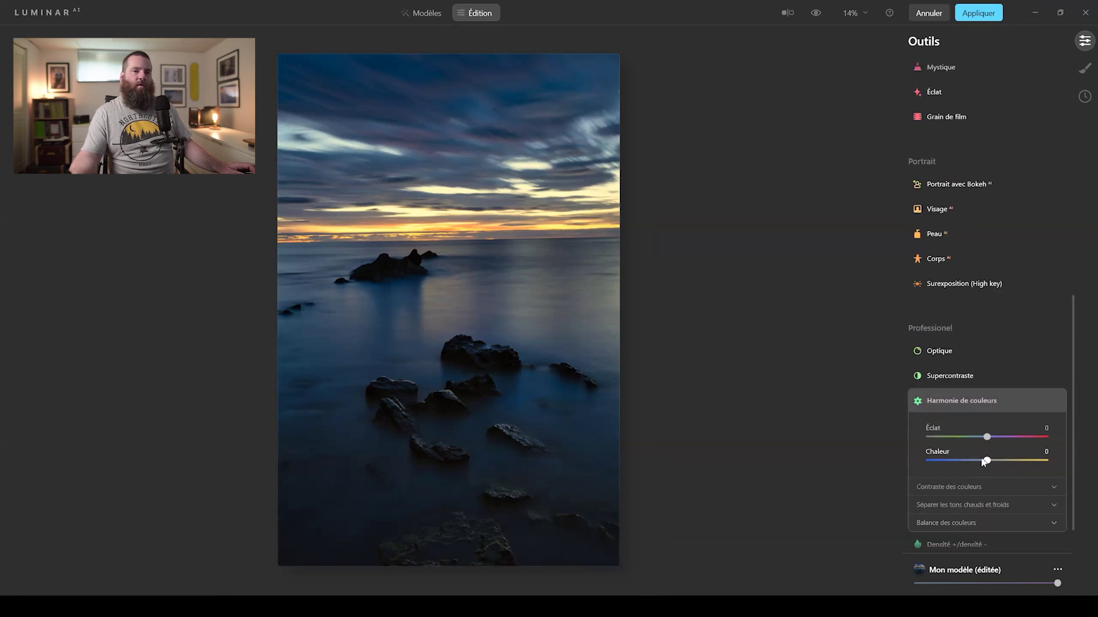
drag(993, 461, 1010, 462)
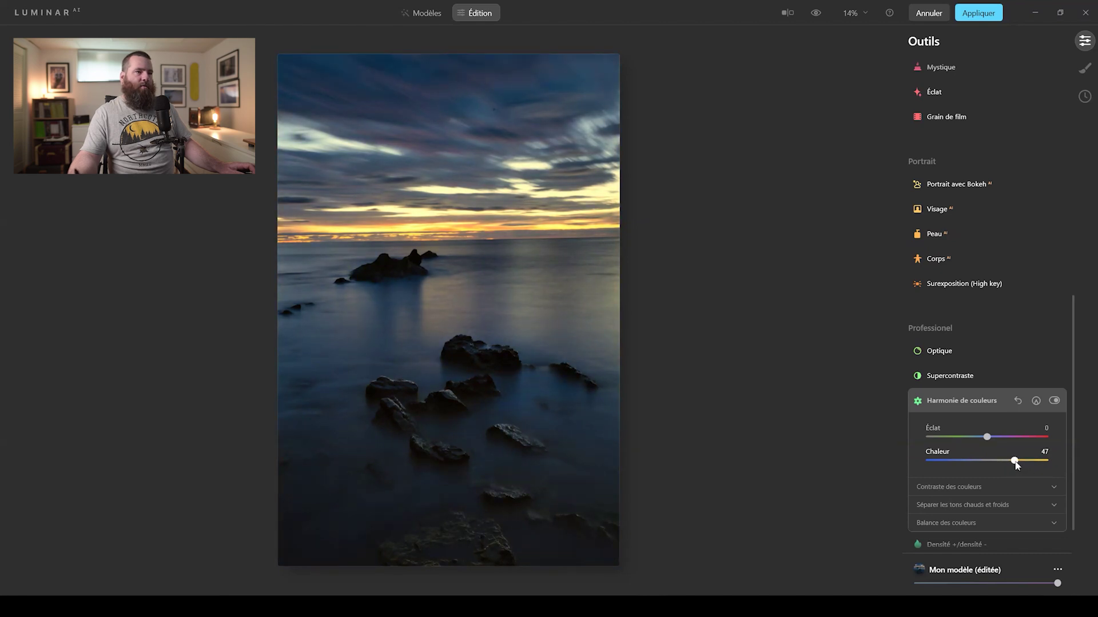
click(970, 400)
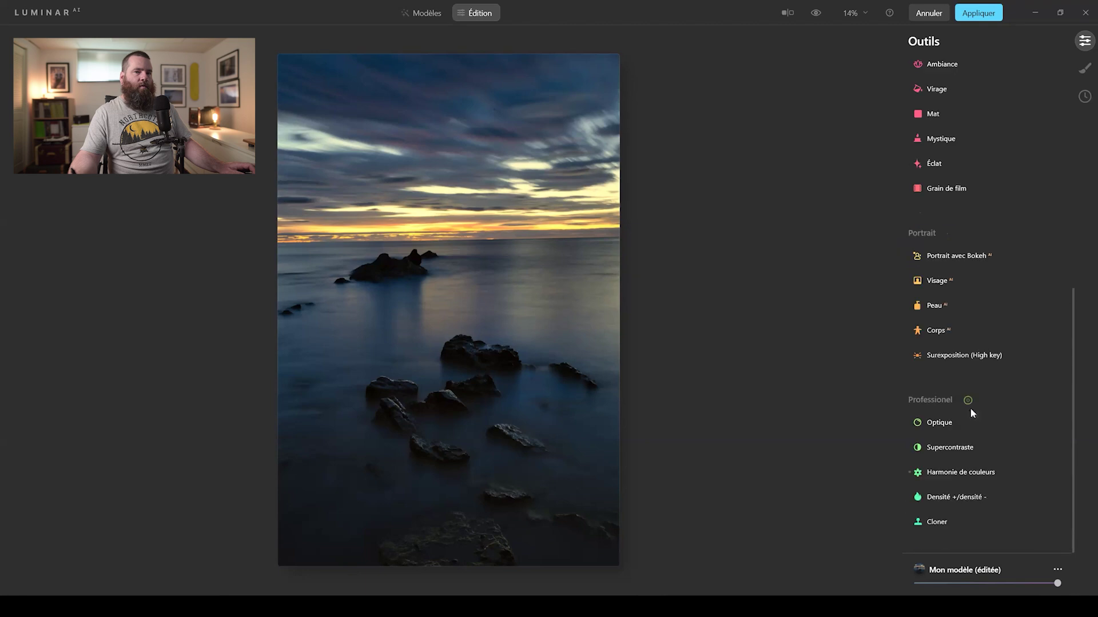
In the Éclat tool, choose Effet Orton and set its Quantité to 25
click(943, 163)
click(976, 191)
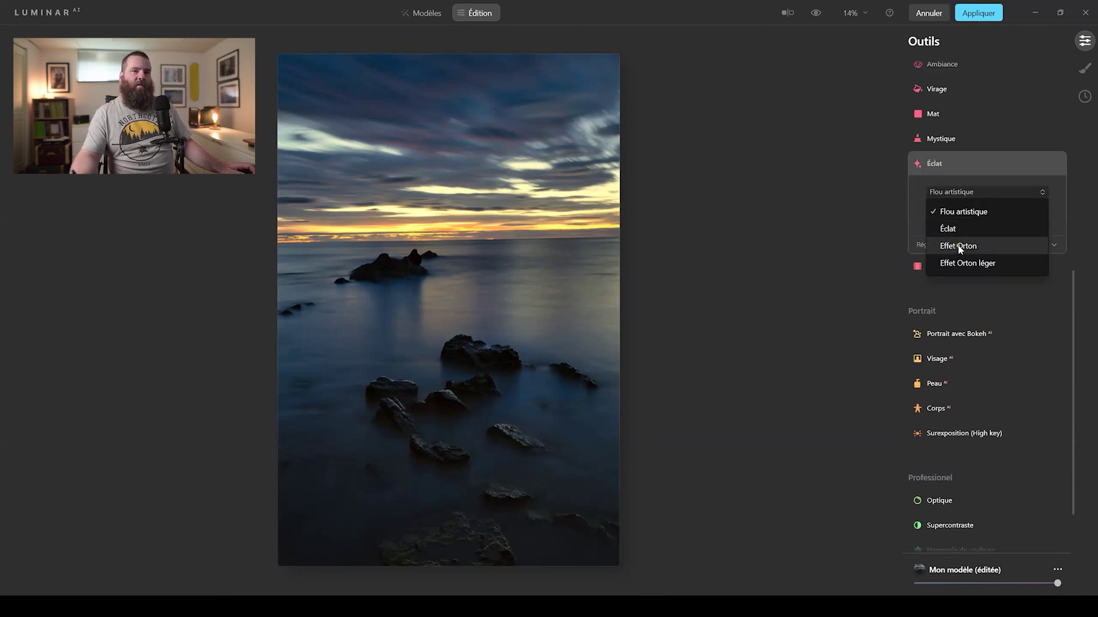
click(960, 247)
drag(951, 218, 958, 219)
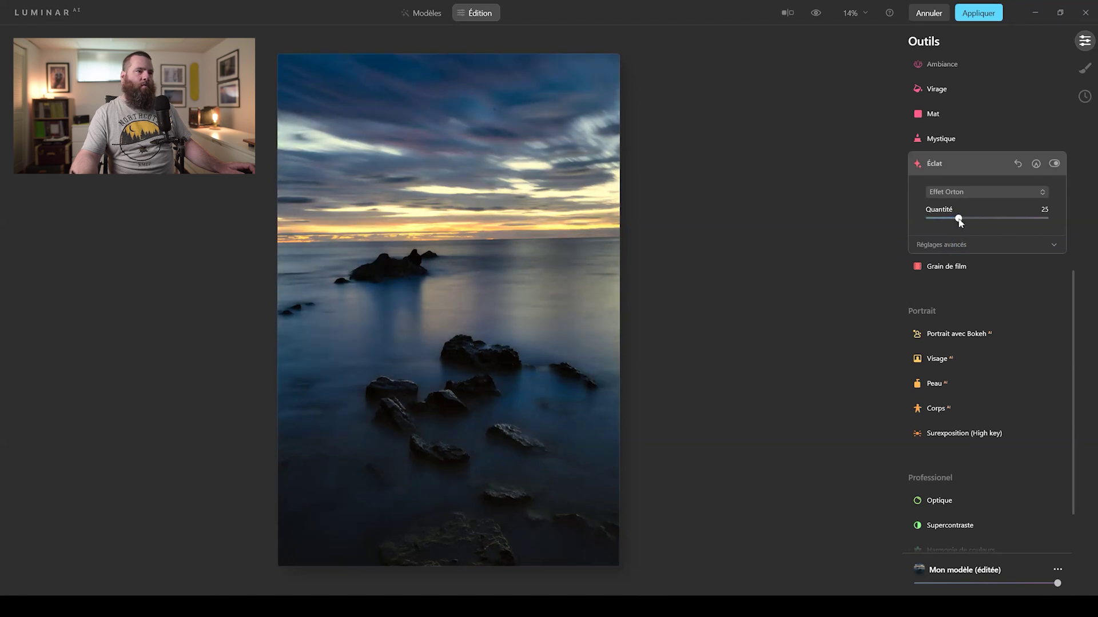
click(949, 163)
Set the Quantité of the Structure tool to 16 for the seaside photo
drag(1074, 293, 1051, 37)
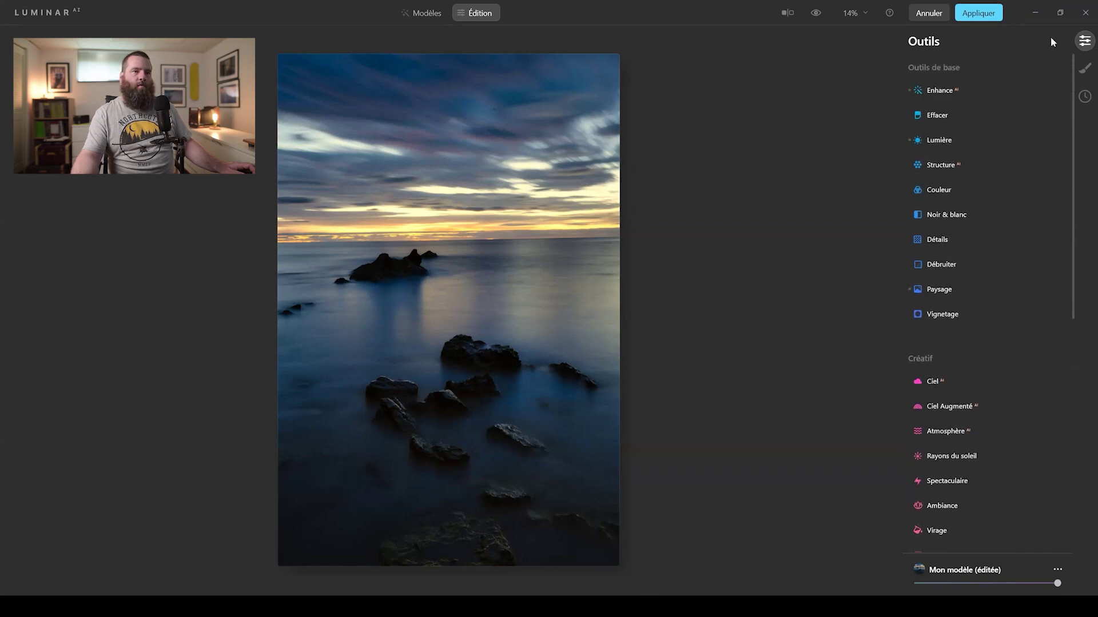
click(942, 166)
drag(996, 202, 992, 212)
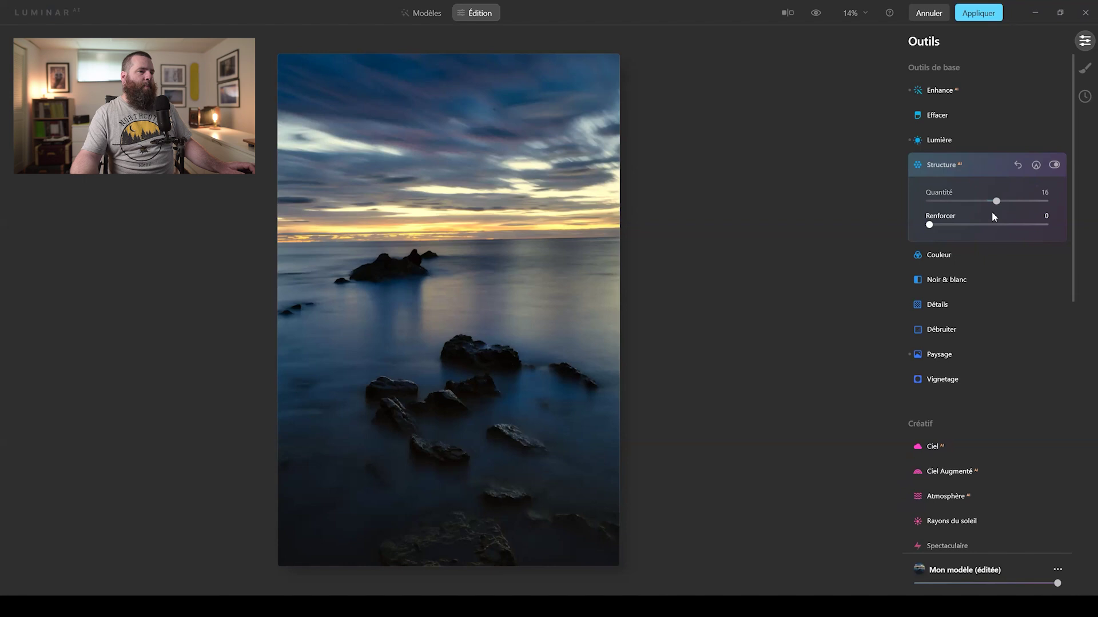
Raise the Noirs in the Noirs et blancs settings of Lumière, and compare the seaside photo with its original
click(933, 279)
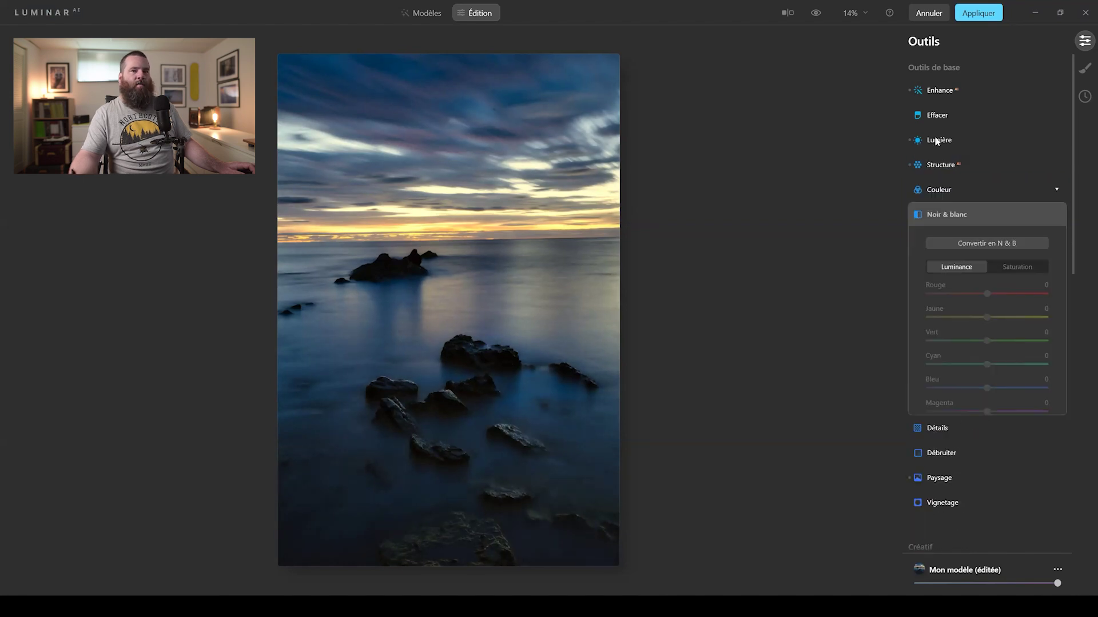
click(937, 139)
click(967, 345)
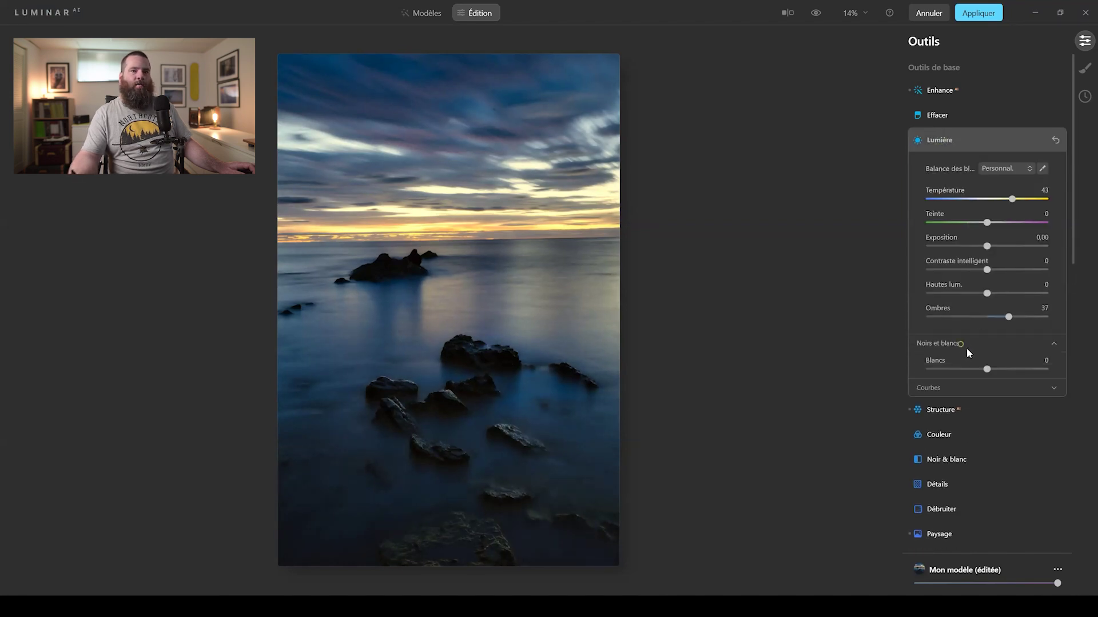
mouse_move(1013, 395)
mouse_down()
mouse_move(1027, 395)
mouse_move(1010, 395)
mouse_up()
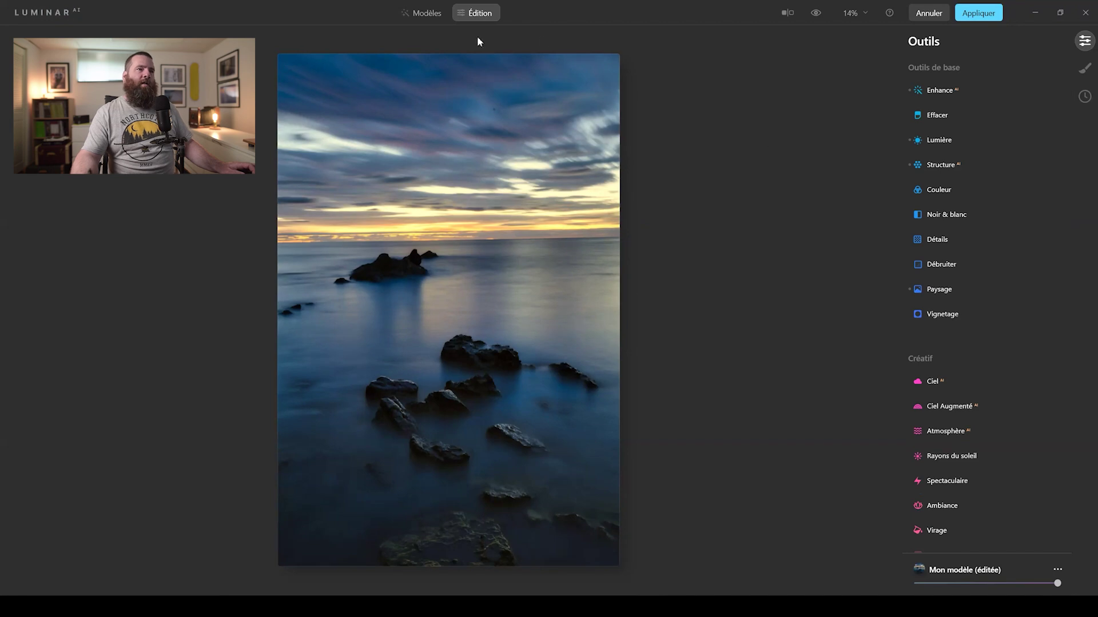
click(816, 14)
click(817, 15)
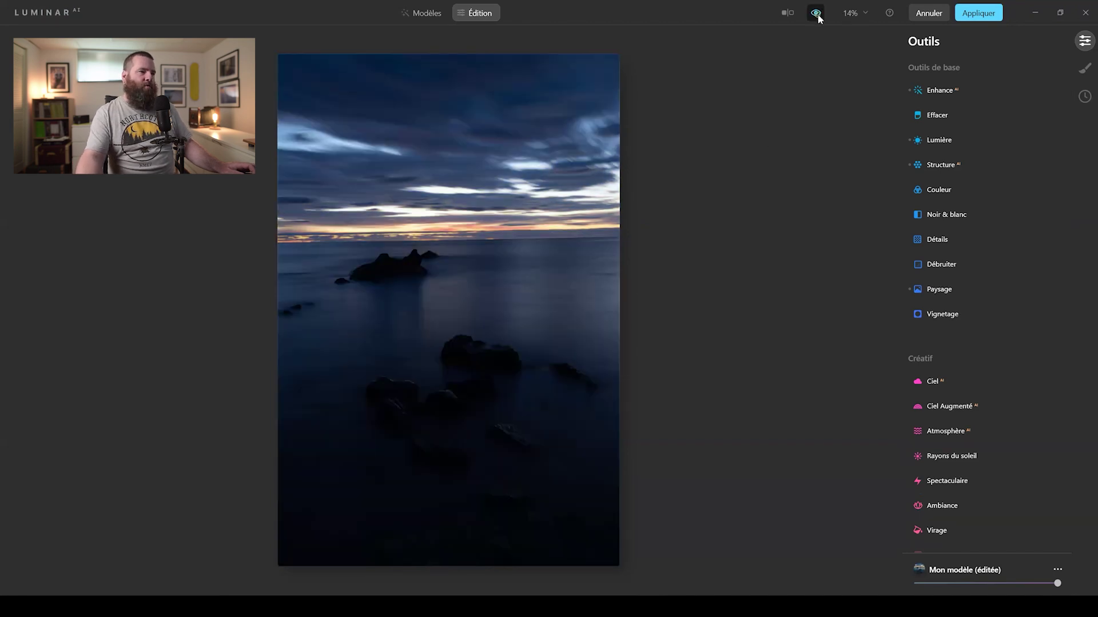
click(818, 14)
click(818, 14)
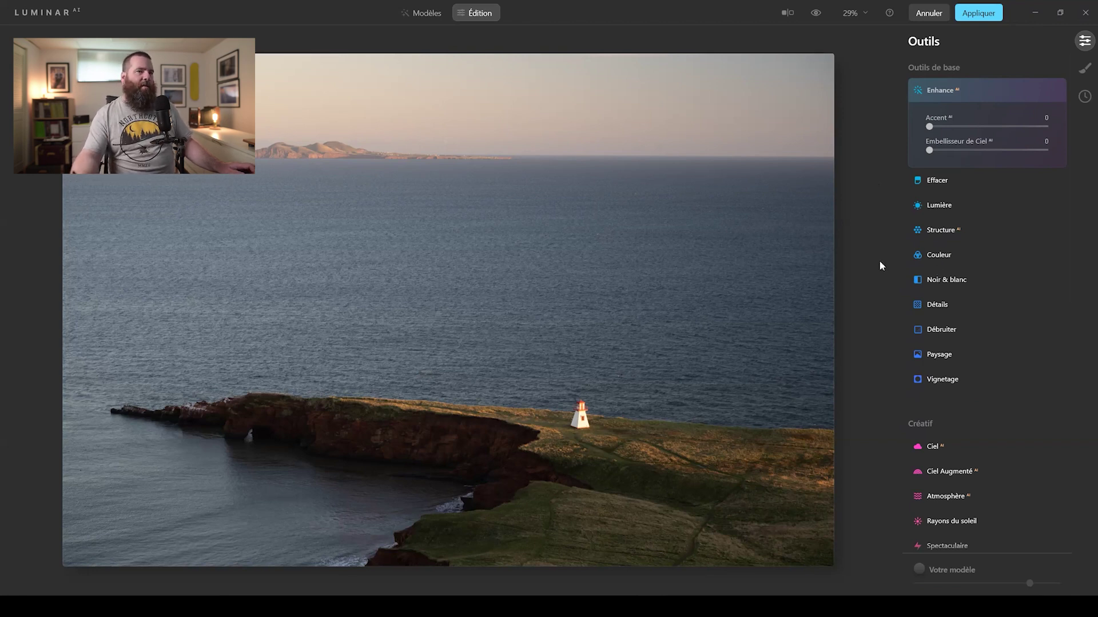
On the lighthouse photo, set Heure dorée in the Paysage tool to 82
click(942, 357)
drag(952, 349, 1036, 349)
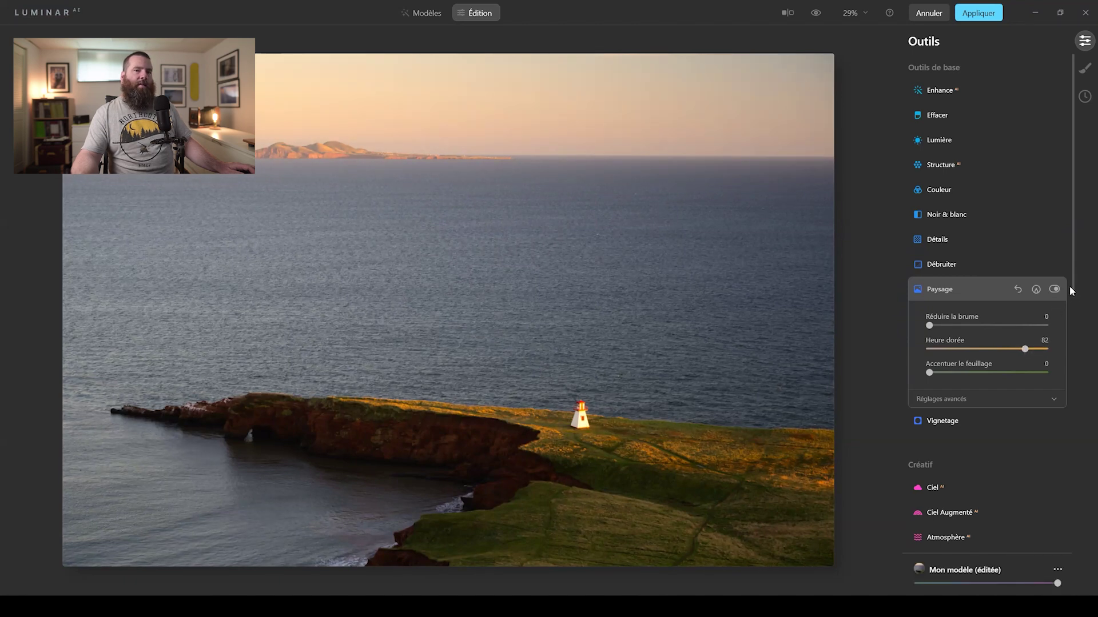
In Harmonie de couleurs, set Chaleur to 25 and Éclat to -5 for the lighthouse photo
drag(1071, 292, 1072, 540)
click(969, 501)
drag(997, 464, 1010, 464)
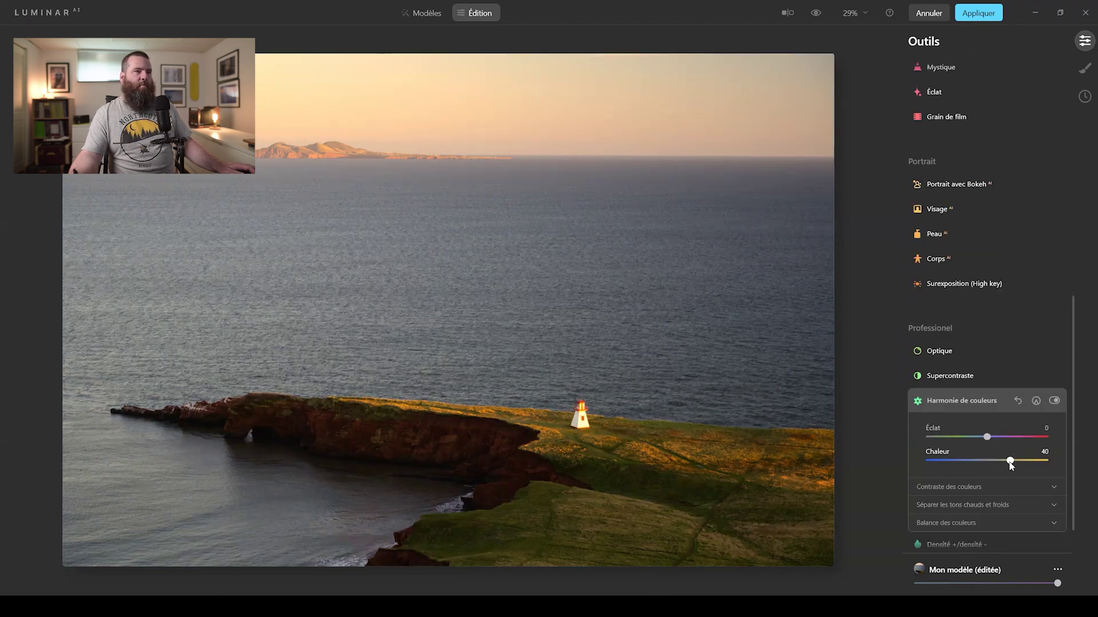
drag(1008, 464, 1004, 465)
click(985, 437)
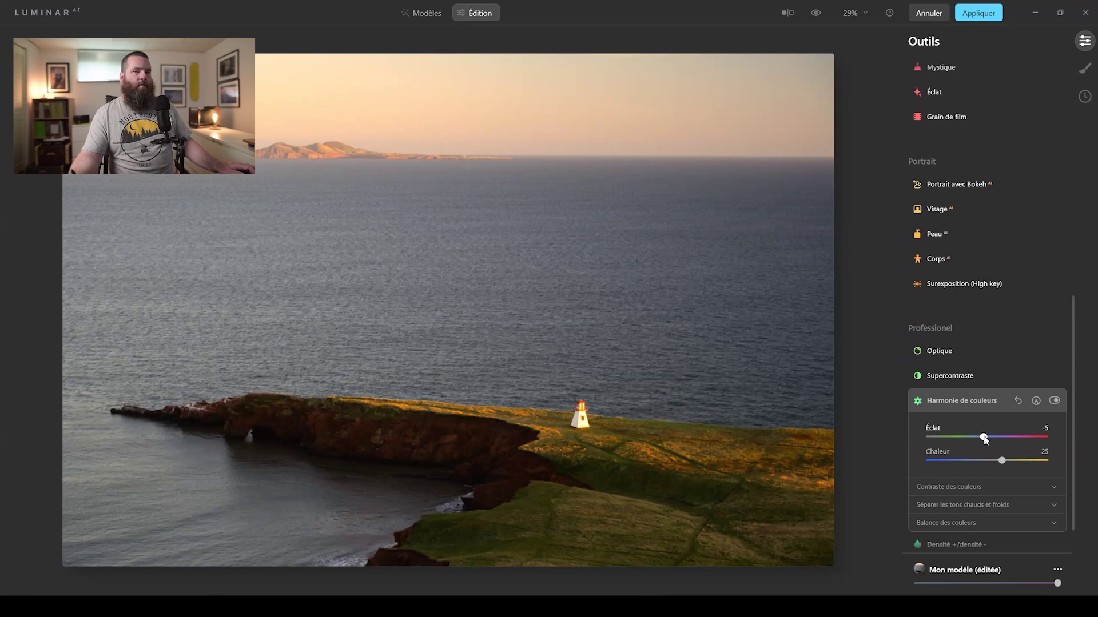
In the Lumière tool, set Température to 5 and Teinte to 27 for the lighthouse photo
drag(1075, 355, 965, 114)
click(941, 72)
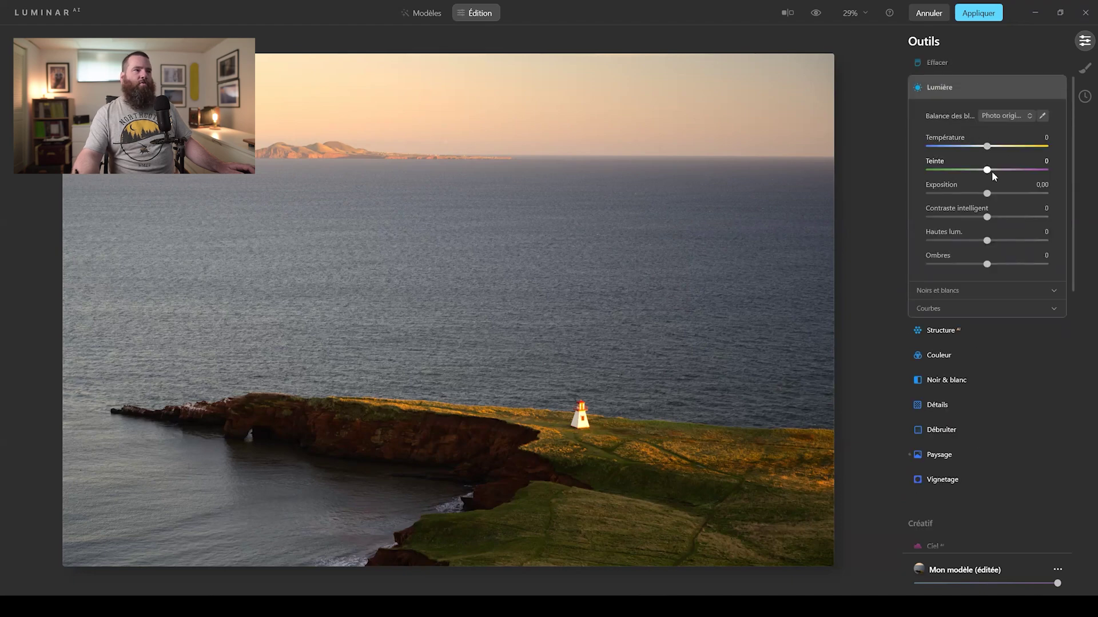
drag(988, 173, 992, 172)
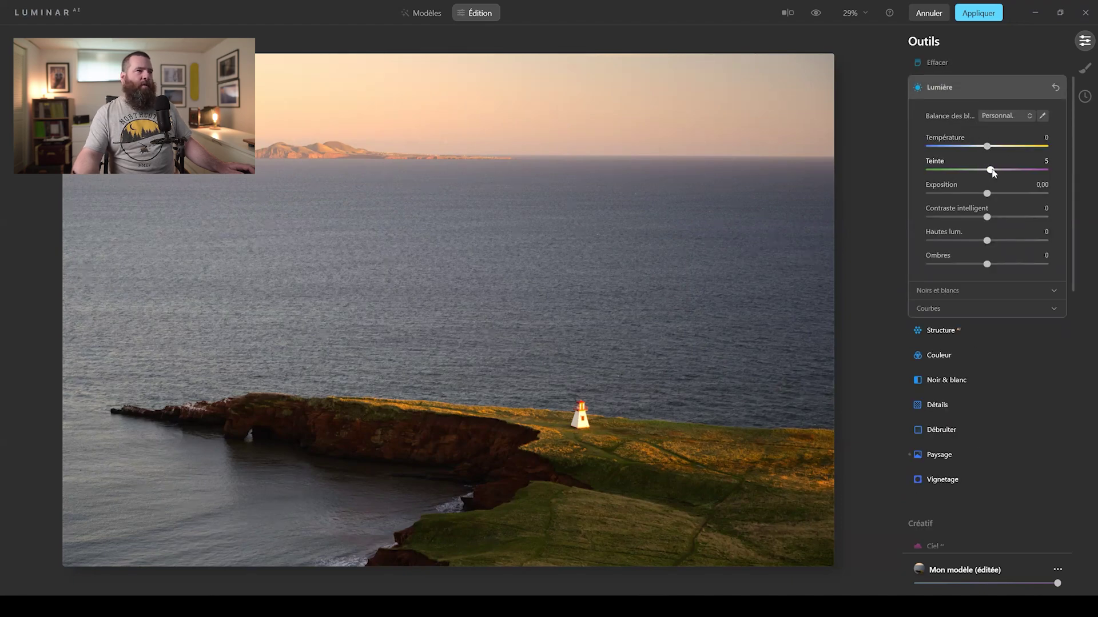
drag(997, 174, 995, 150)
drag(1001, 169, 1007, 172)
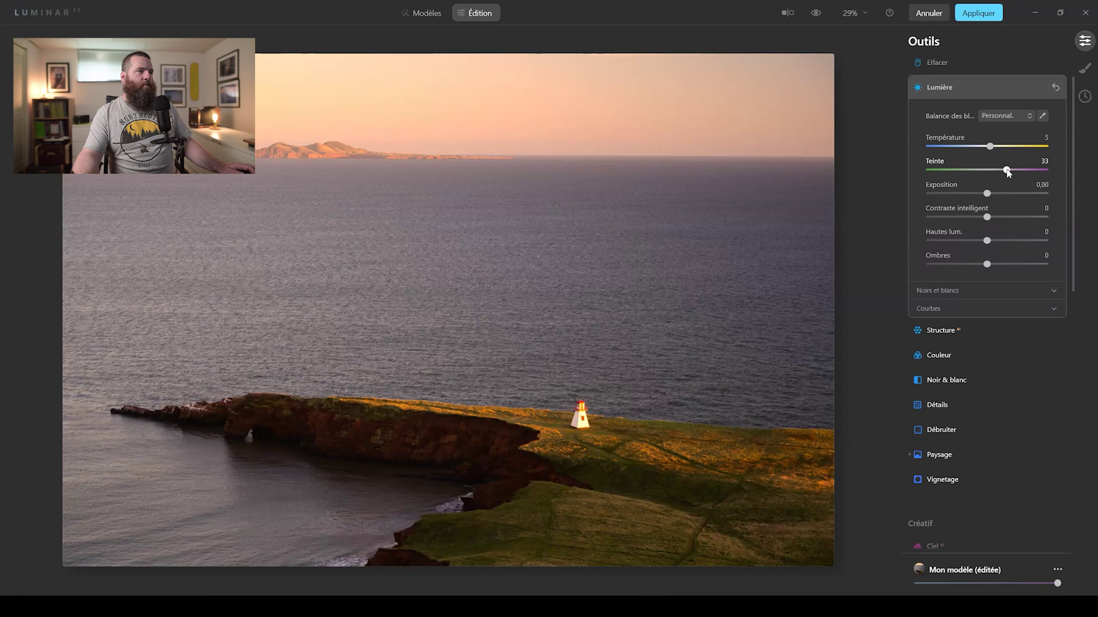
drag(1007, 173, 1004, 173)
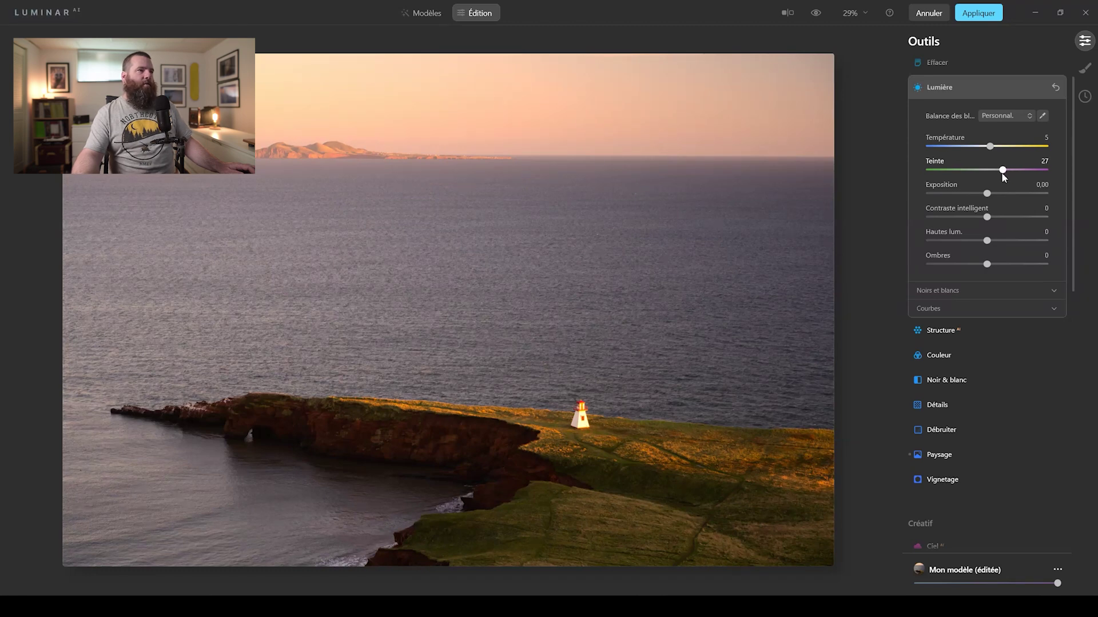
Compare the lighthouse photo before and after its colour adjustments several times
click(816, 14)
click(816, 14)
click(816, 14)
click(816, 14)
click(816, 13)
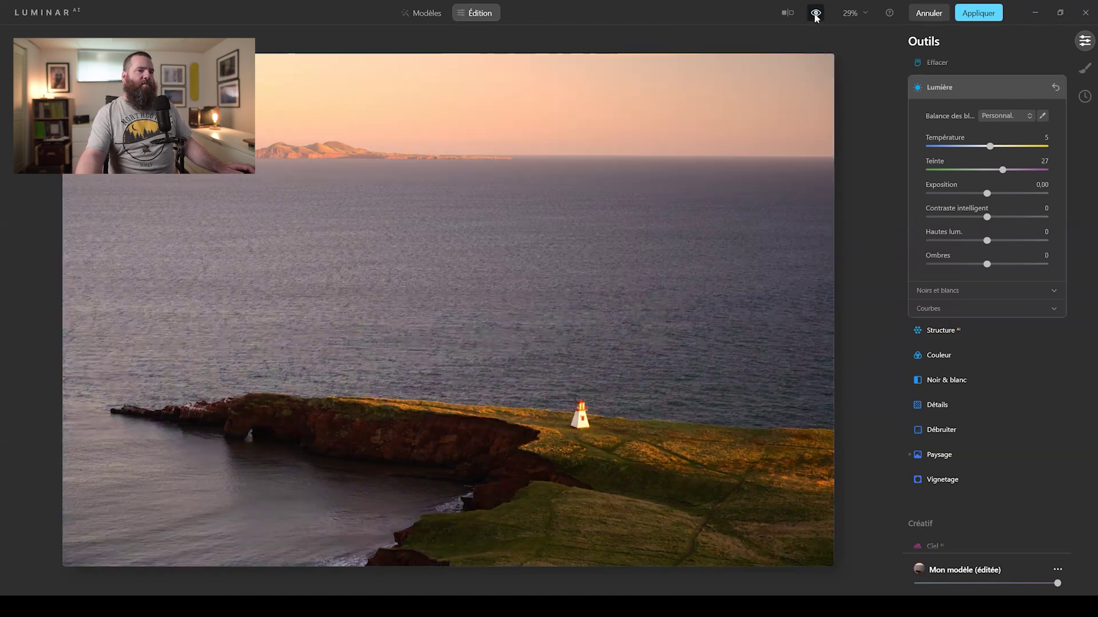
click(815, 14)
click(816, 14)
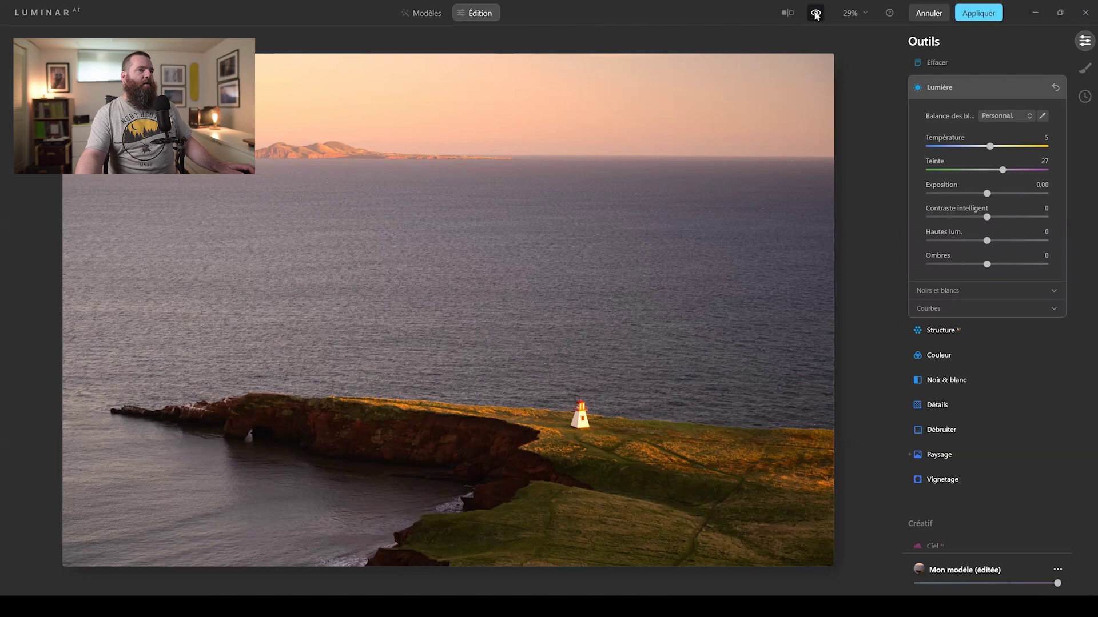
click(816, 14)
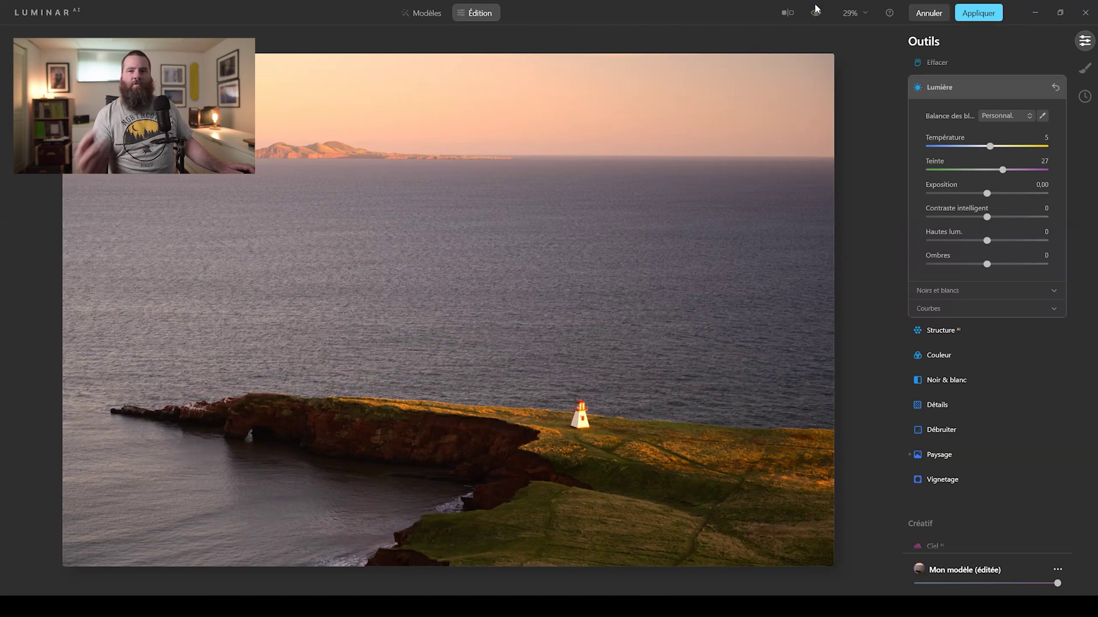